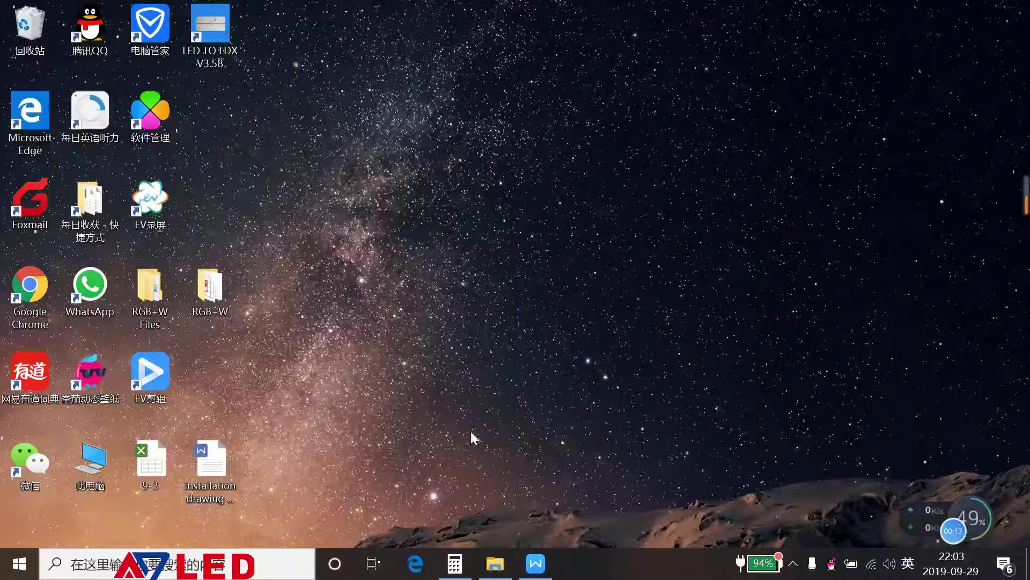
Review the 760 × 1000 mm light box drawing in WPS Writer, then return to the RGB+W folder.
click(538, 560)
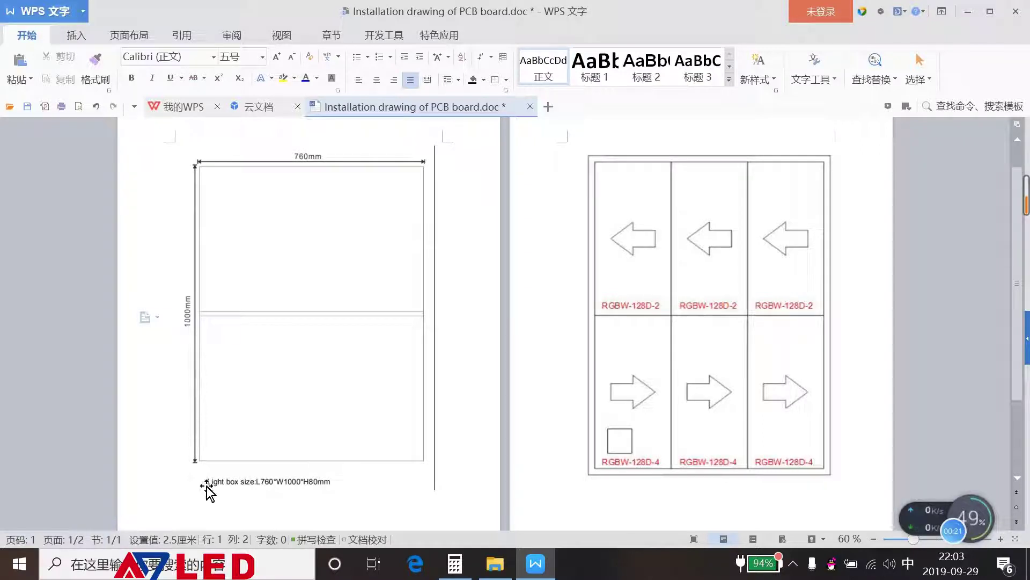
click(972, 9)
click(495, 563)
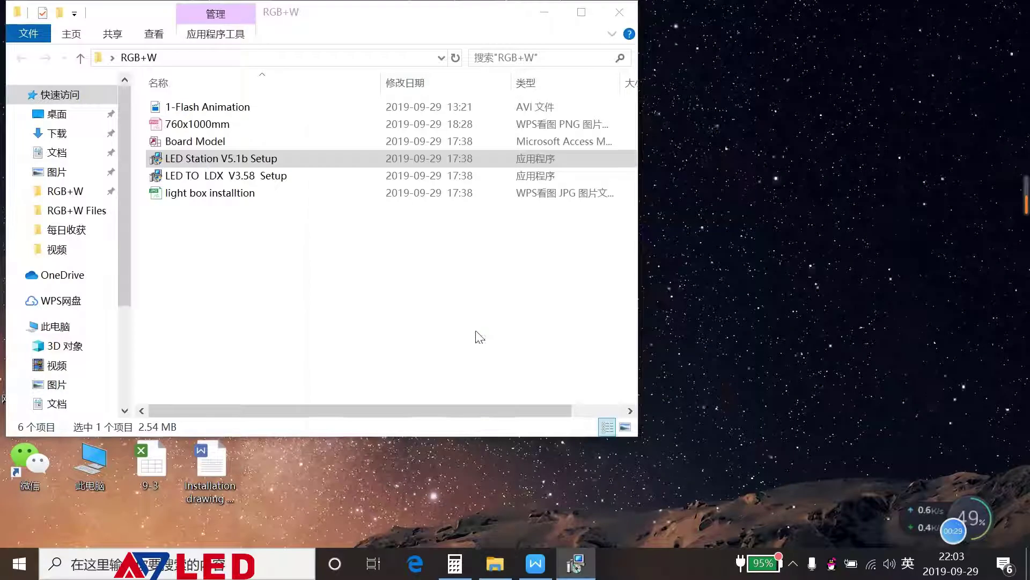
Install LED Station V5.1b at the default location, then minimize the folder window.
click(603, 407)
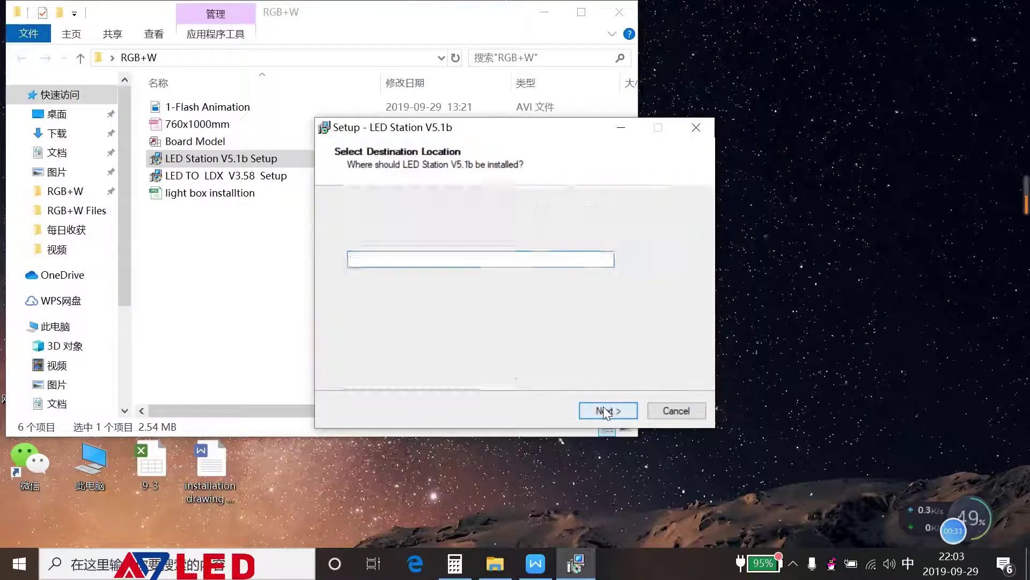
click(604, 406)
click(604, 406)
click(603, 406)
click(603, 407)
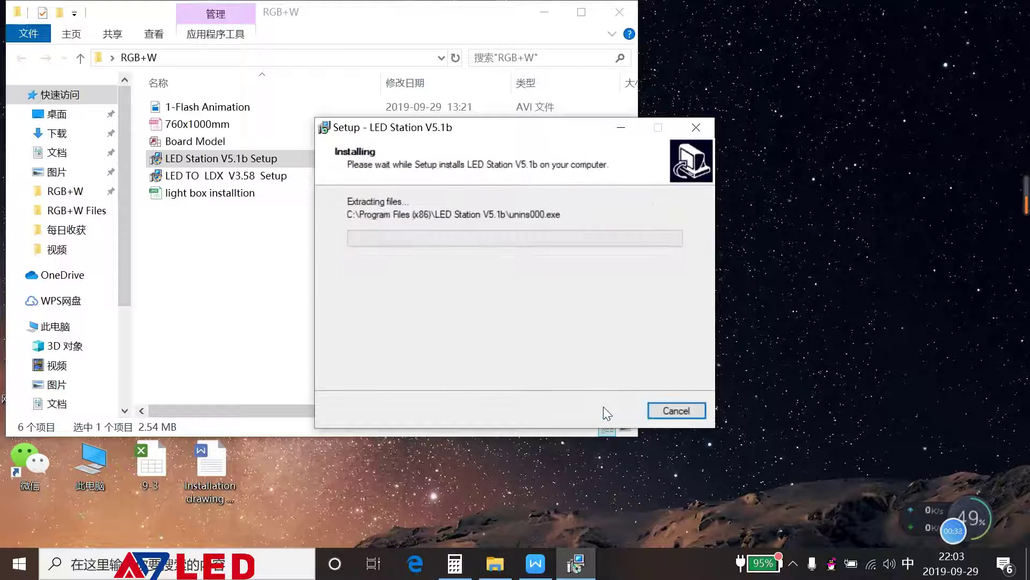
click(603, 407)
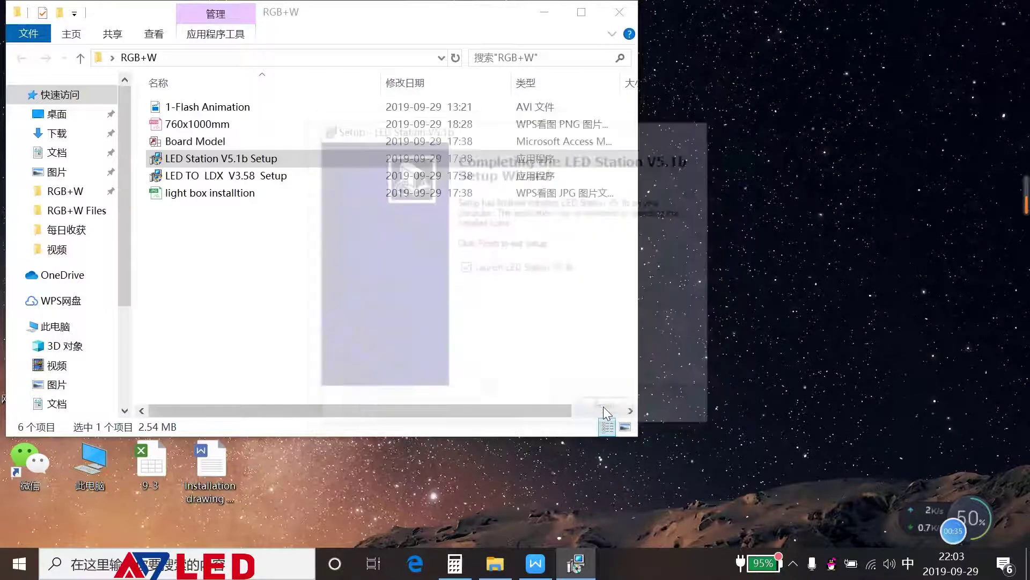
click(544, 13)
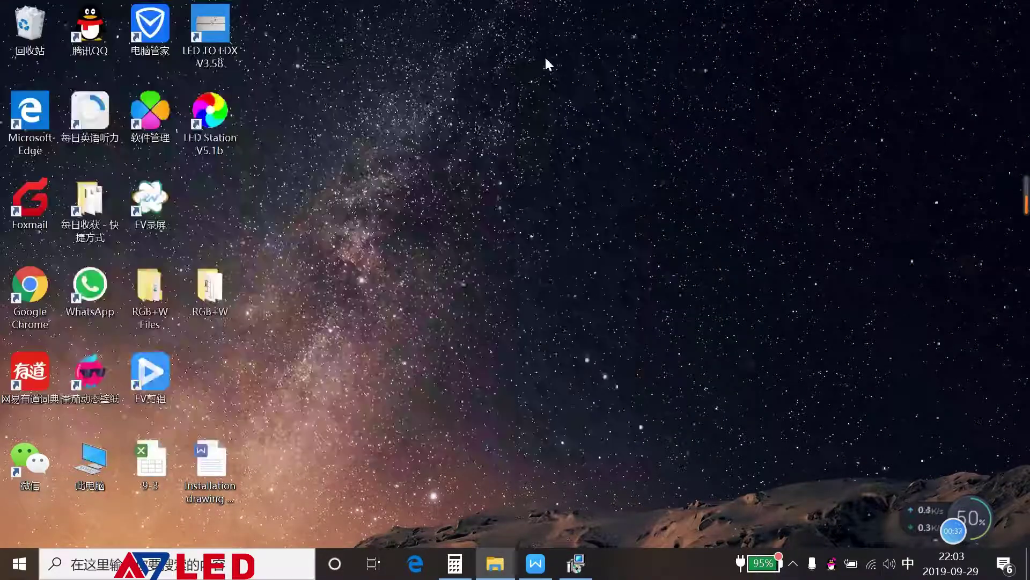
Create a new LED Station file to bring up the 设置尺寸 dialog, then return to the light box drawing.
mouse_move(577, 569)
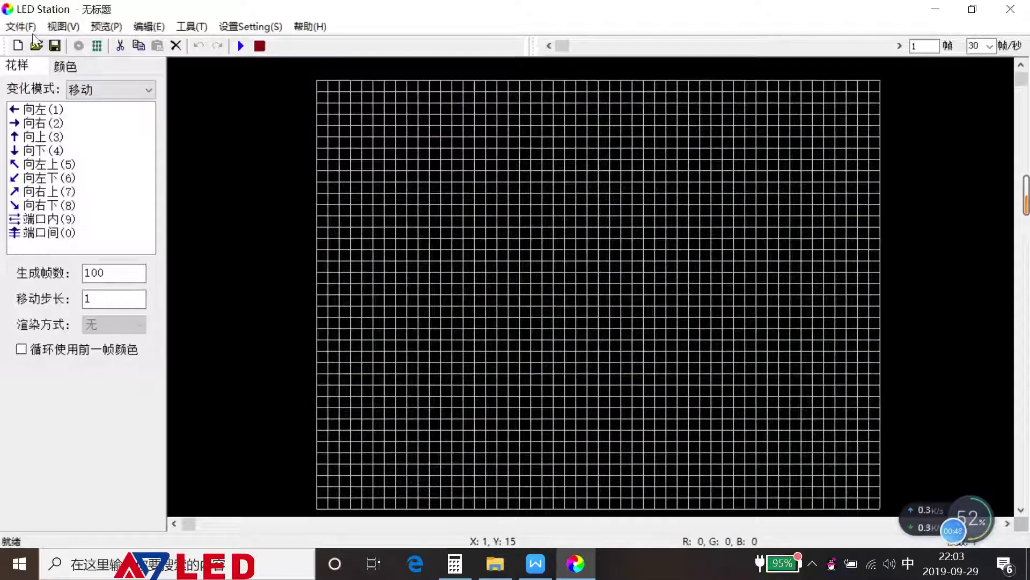
click(25, 27)
click(59, 45)
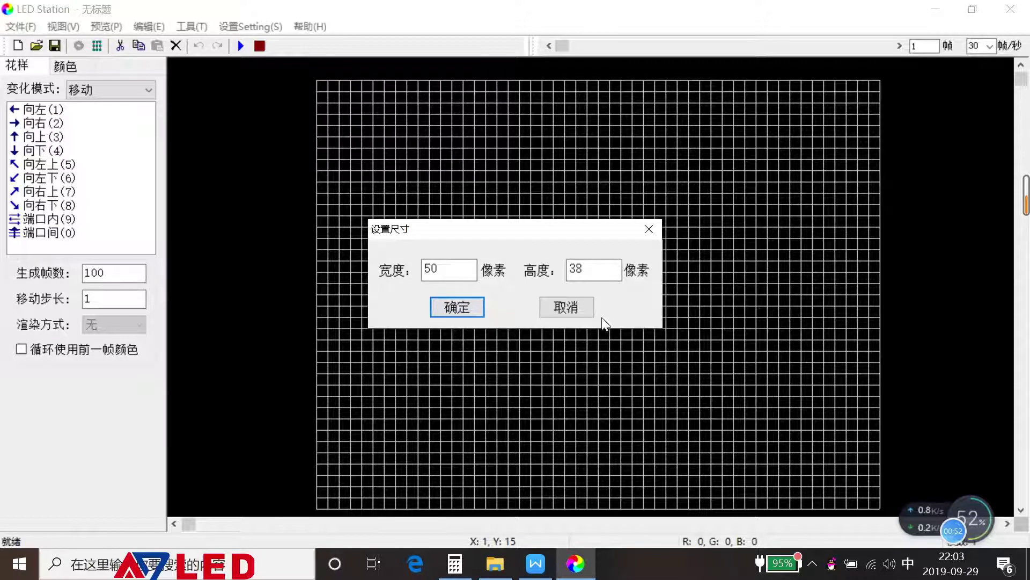
click(535, 563)
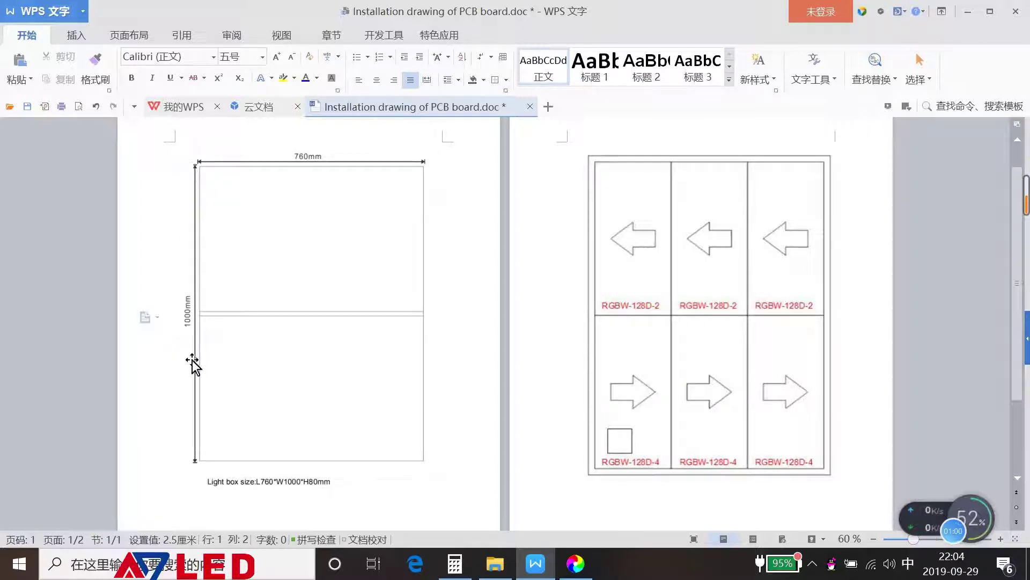
Work out 760÷30 and 1000÷30 in Calculator to size the canvas.
click(576, 563)
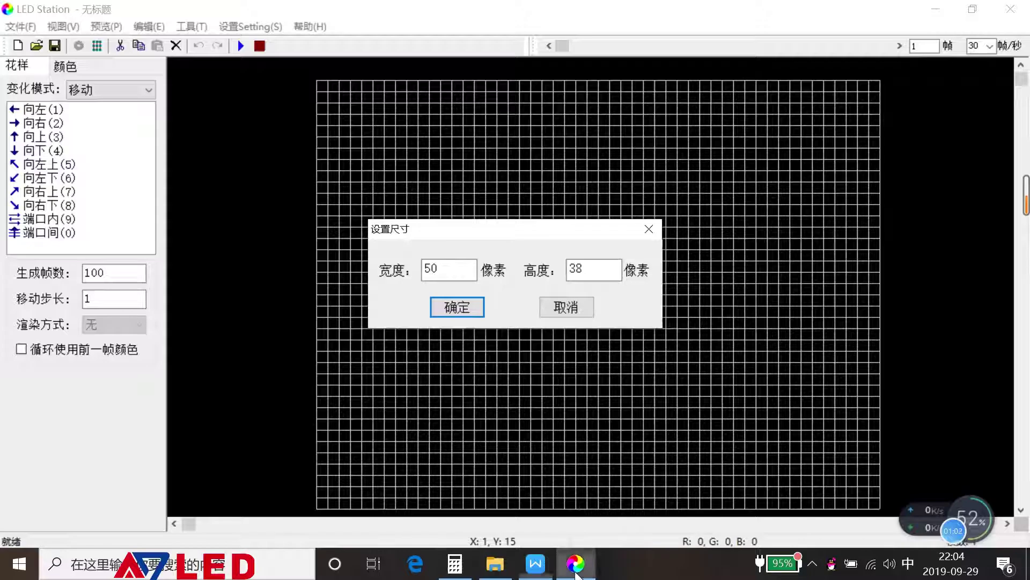
click(460, 566)
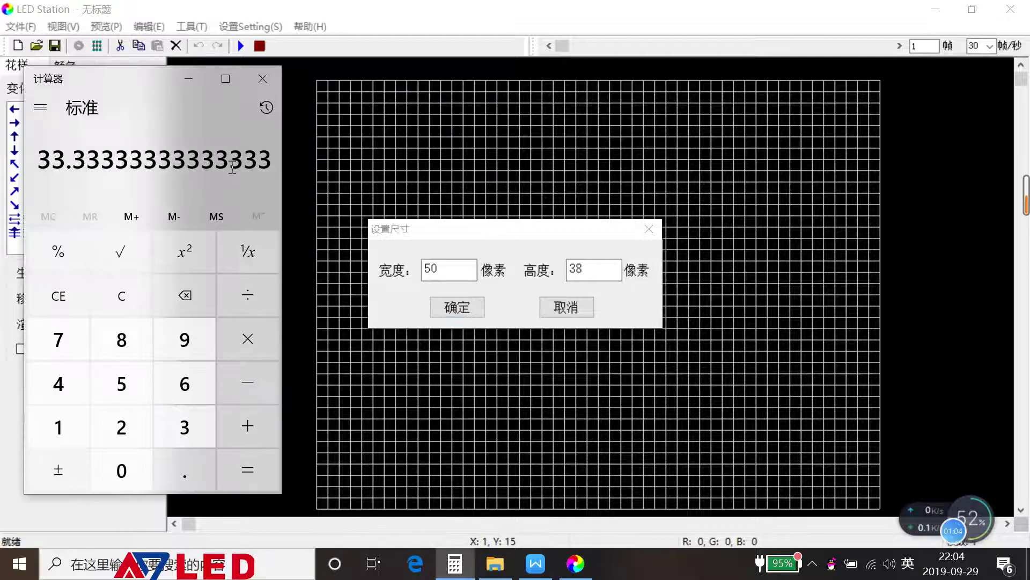
text(760)
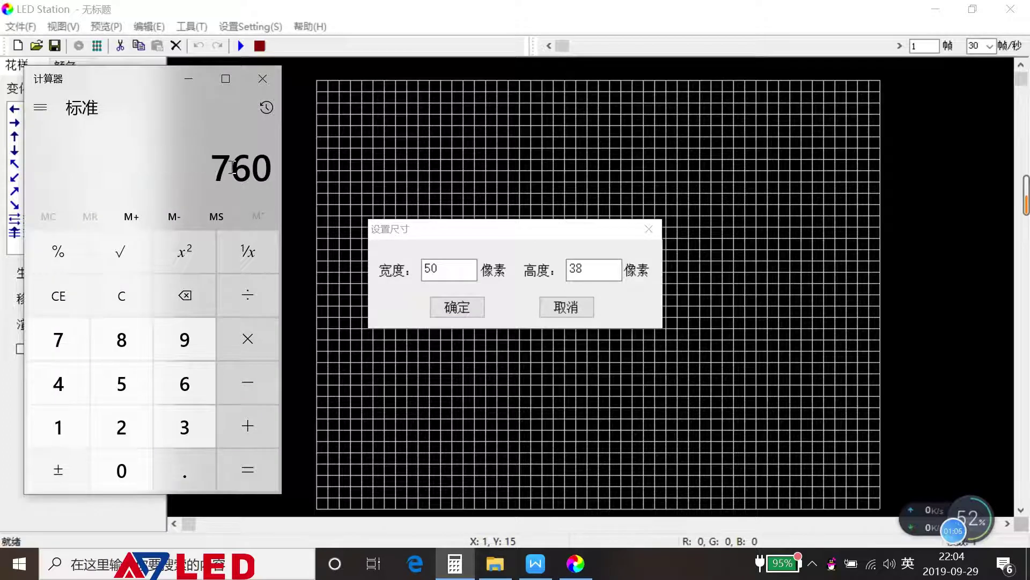
text(/30)
key(Return)
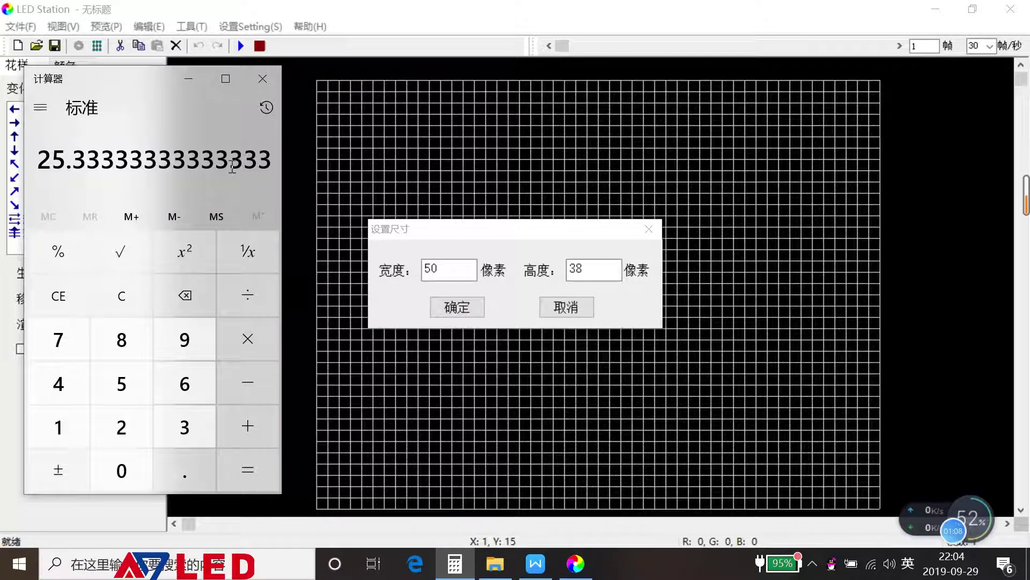
click(421, 277)
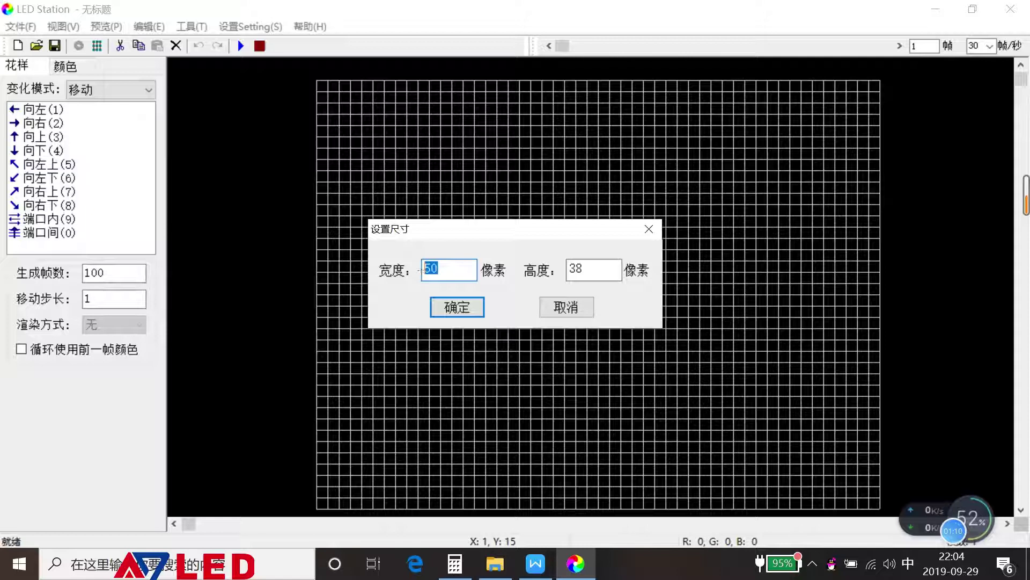
text(26)
click(455, 563)
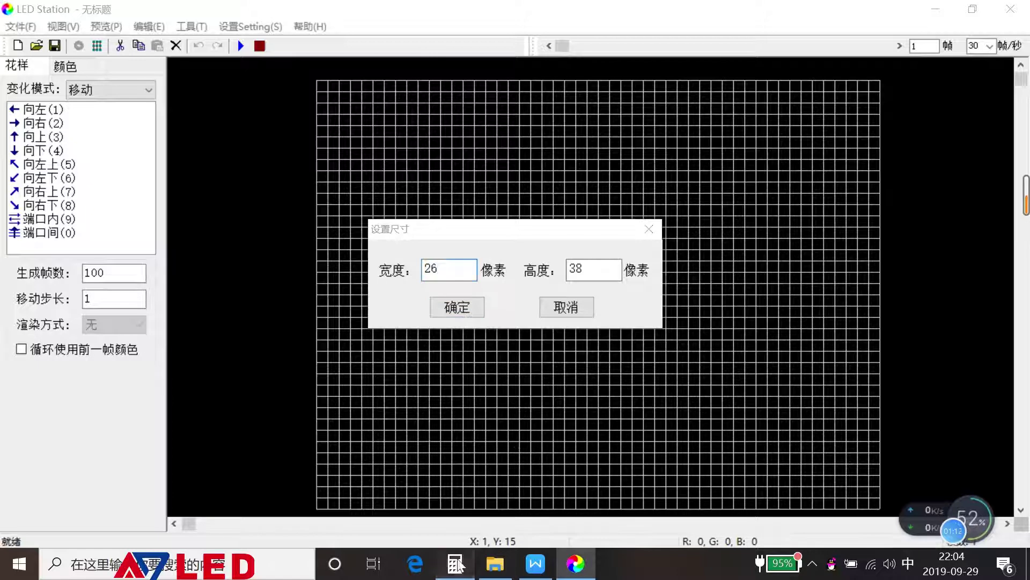
text(1000)
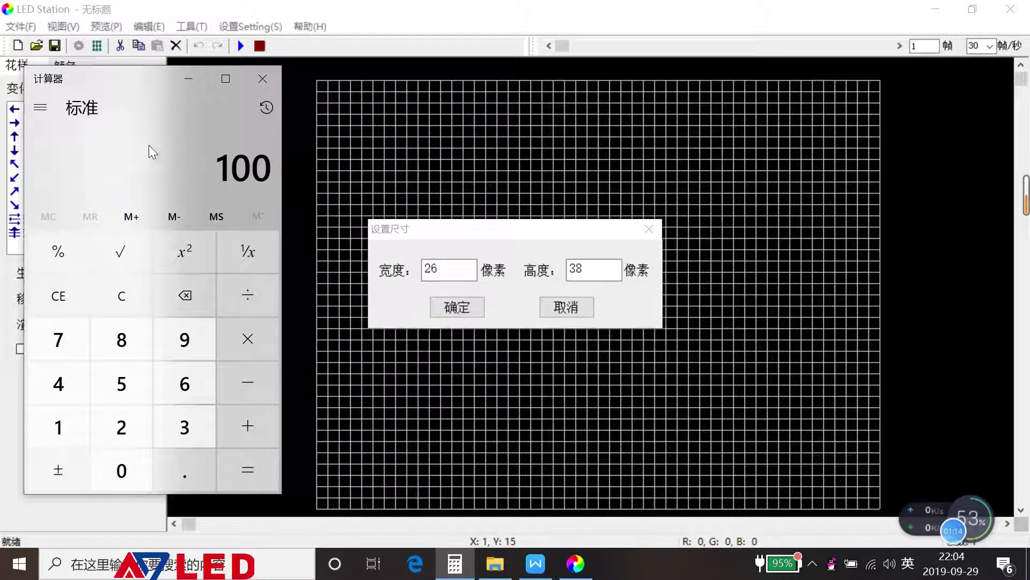
key(slash)
text(30)
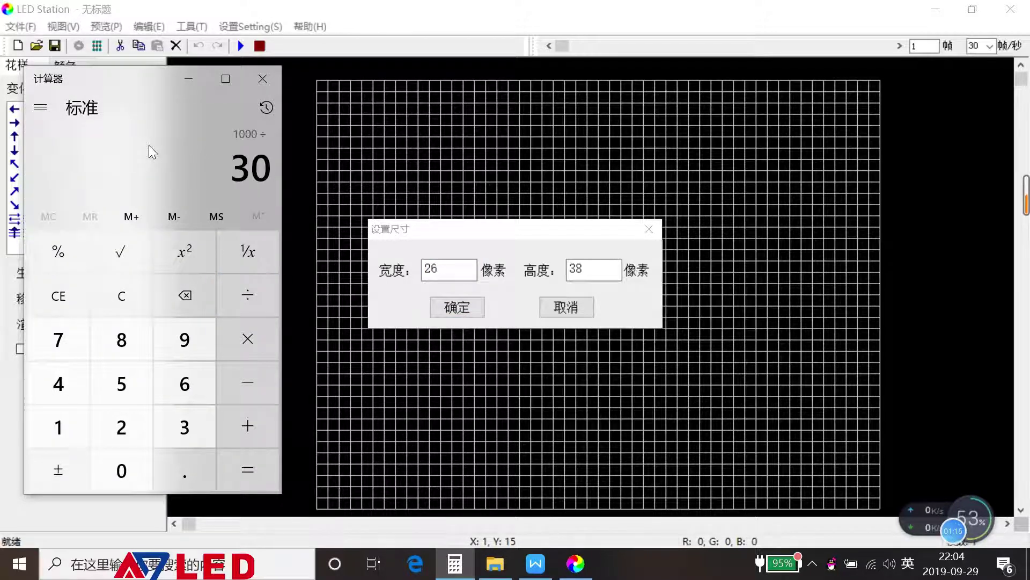
key(Return)
Enter width 26 and height 34 in 设置尺寸 and apply the canvas size.
drag(589, 269, 567, 278)
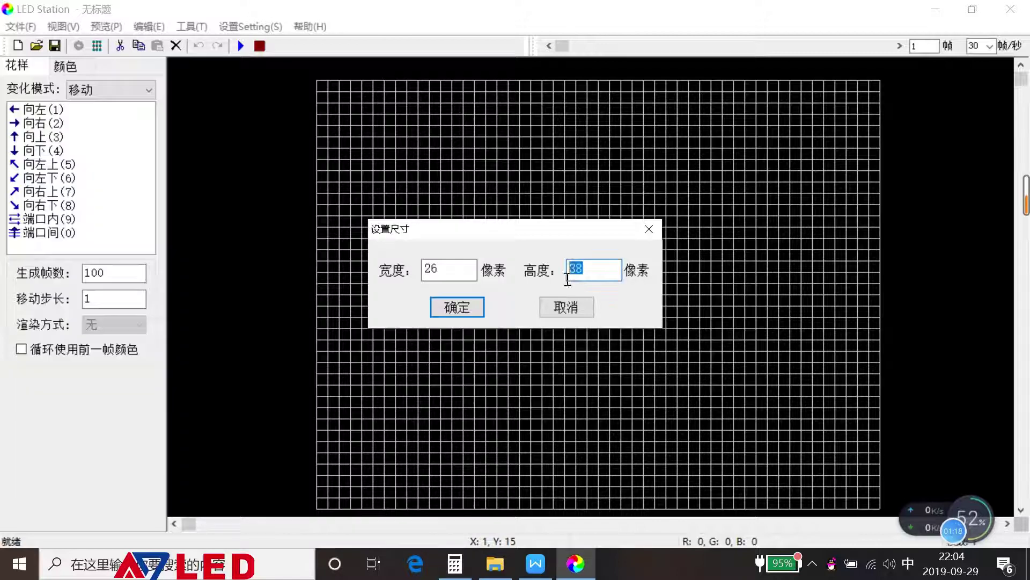
text(34)
drag(465, 268, 417, 274)
click(591, 269)
double_click(595, 269)
click(466, 308)
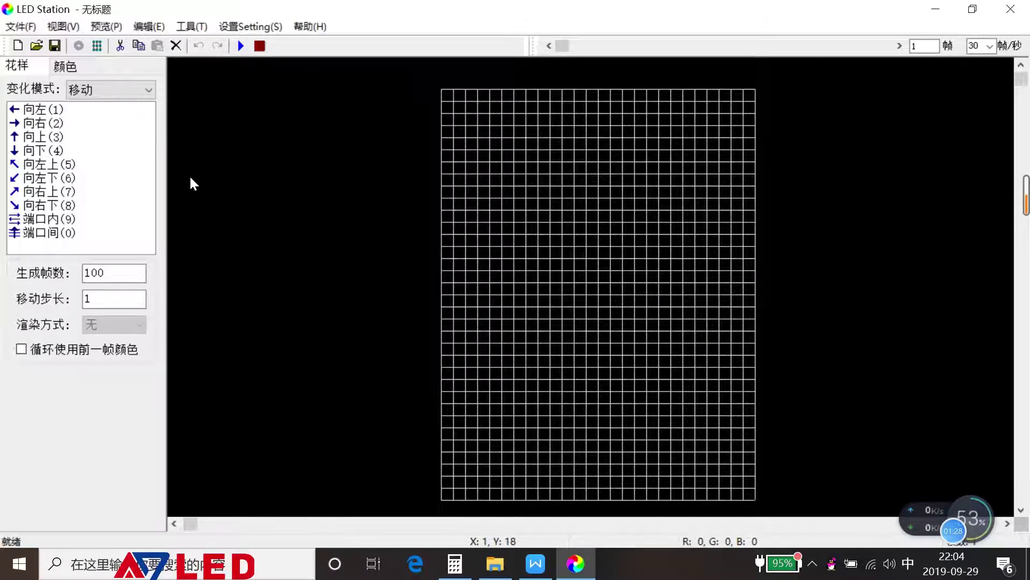
Open the wiring setup and import the Board Model file onto the canvas.
click(97, 46)
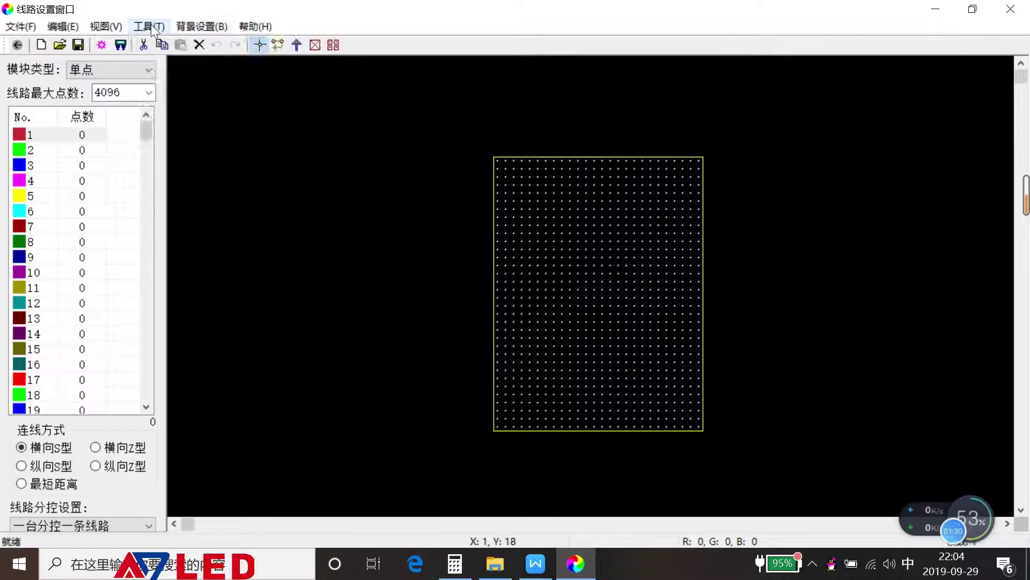
click(152, 27)
click(163, 57)
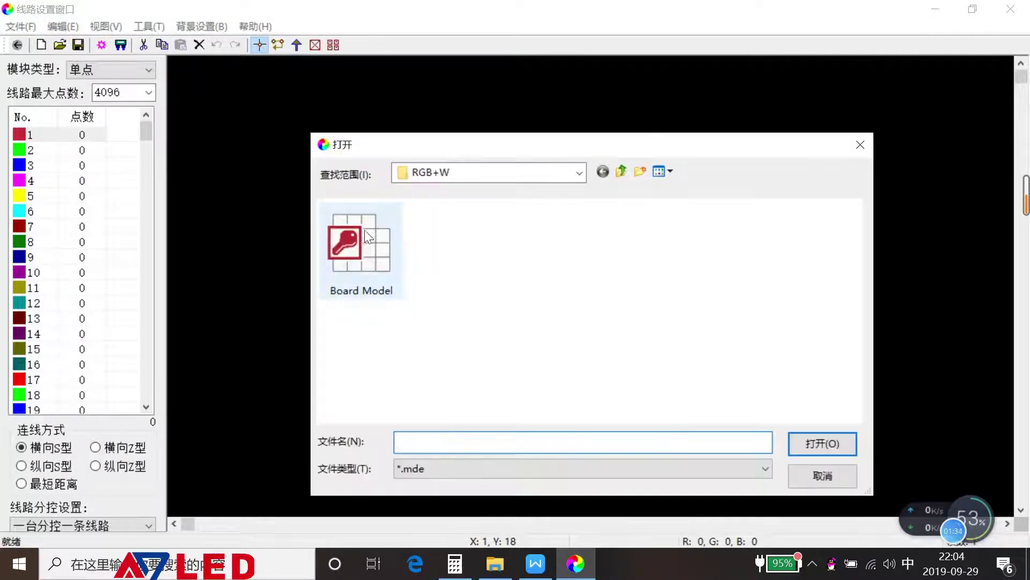
click(365, 230)
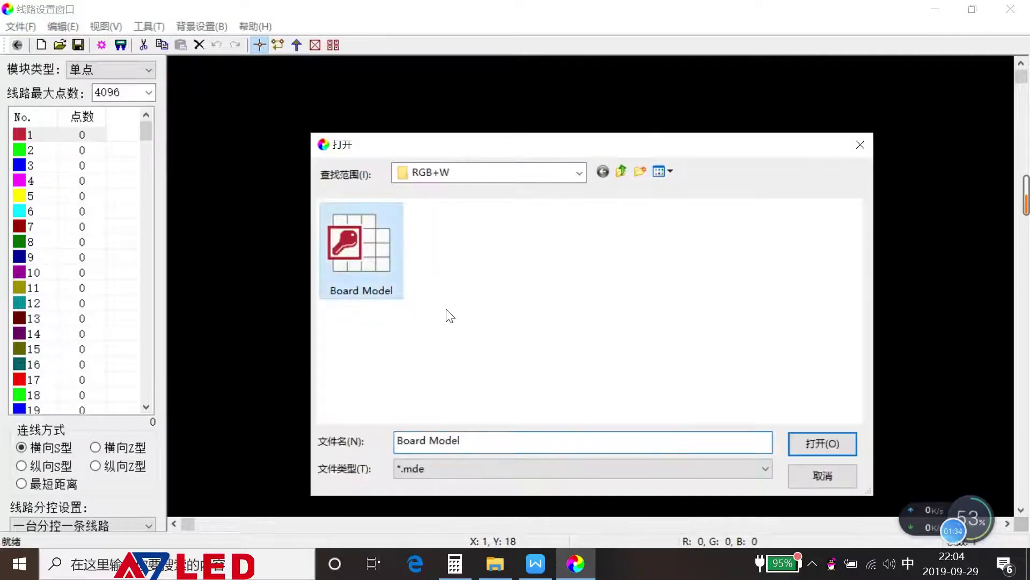
click(823, 442)
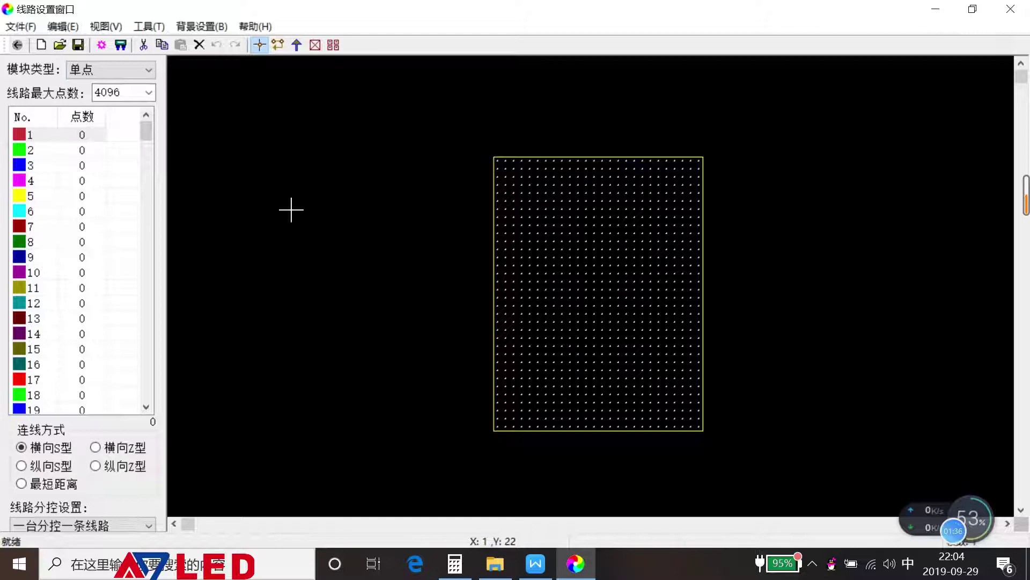
Select module type 123, then delete the current module to return to 单点.
click(150, 71)
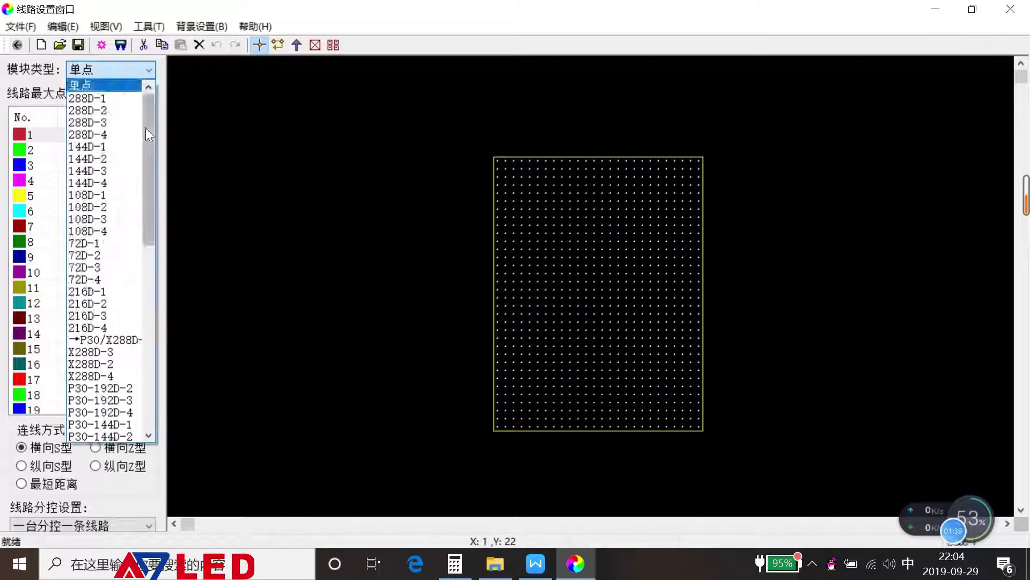
drag(146, 128, 151, 376)
click(98, 434)
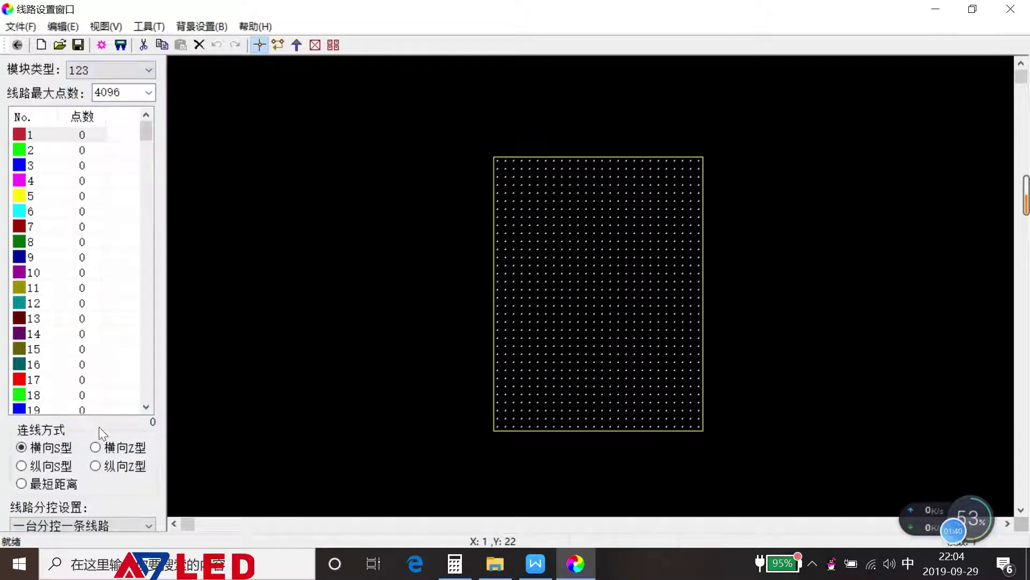
click(152, 26)
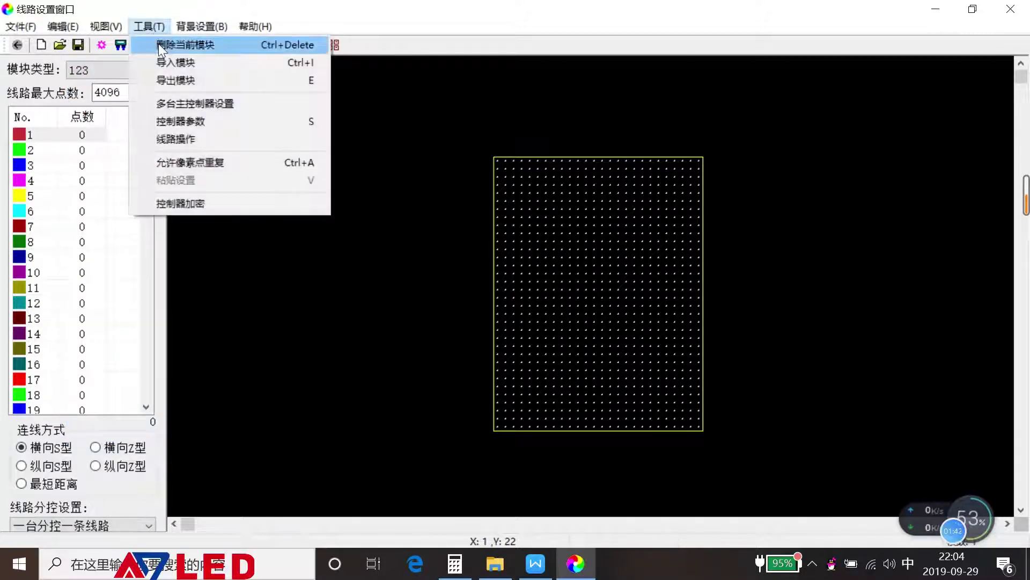
click(158, 44)
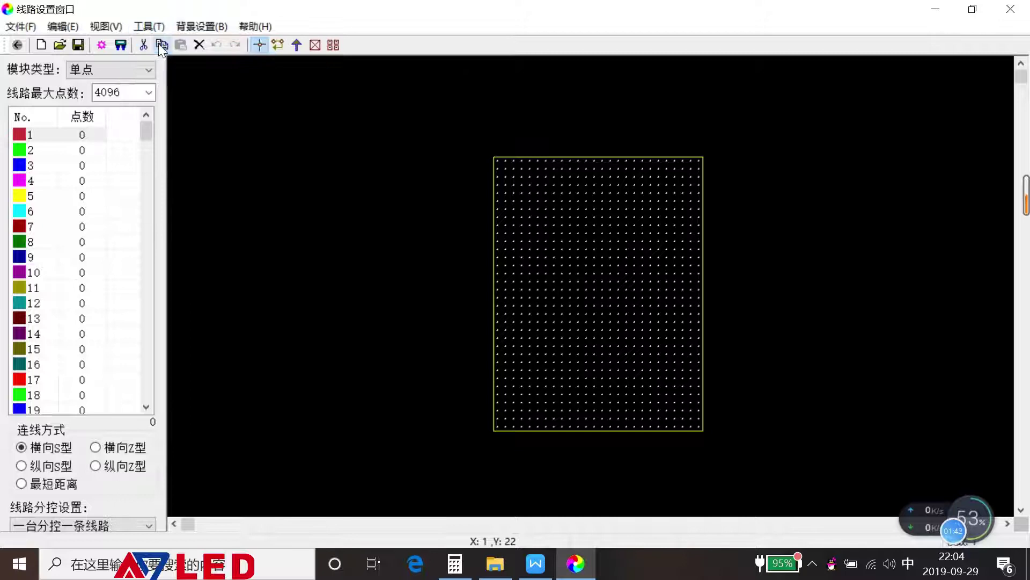
Scroll the 模块类型 list down to the RGBW-128D entries, then switch to the installation drawing.
click(142, 71)
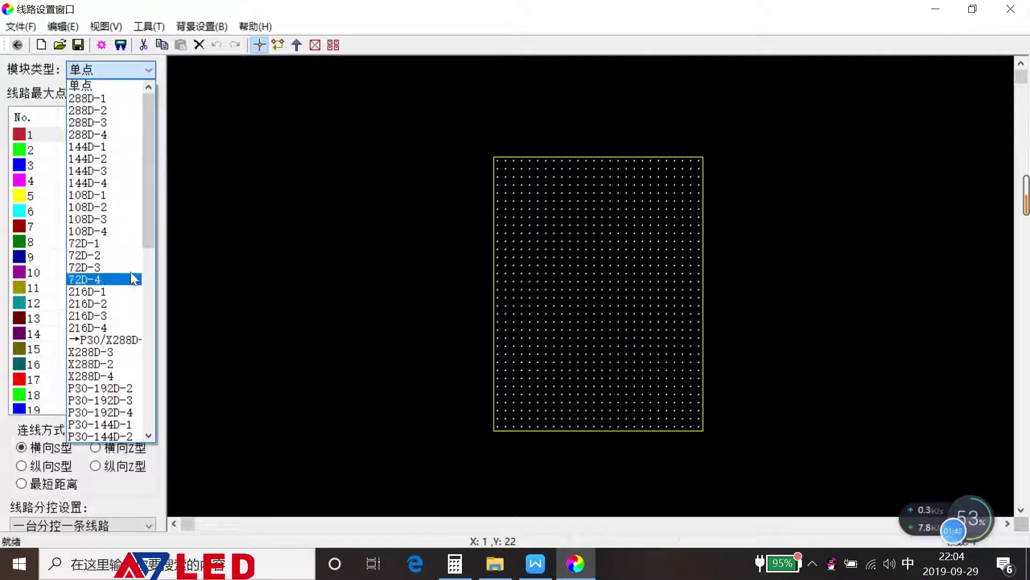
drag(146, 227, 153, 420)
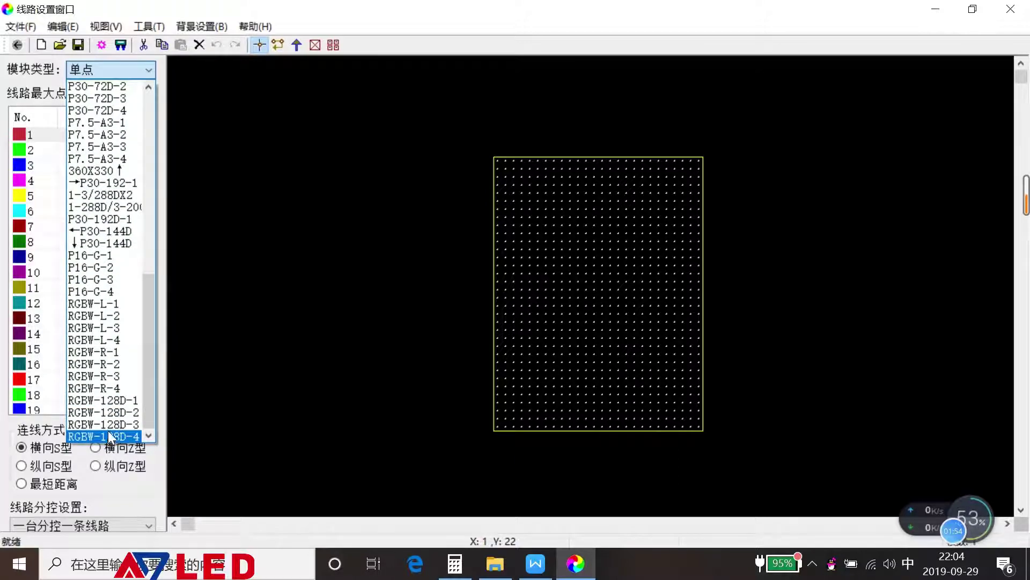
click(536, 566)
Bring up the PCB board drawing showing RGBW-128D-2 top and RGBW-128D-4 bottom rows.
click(536, 566)
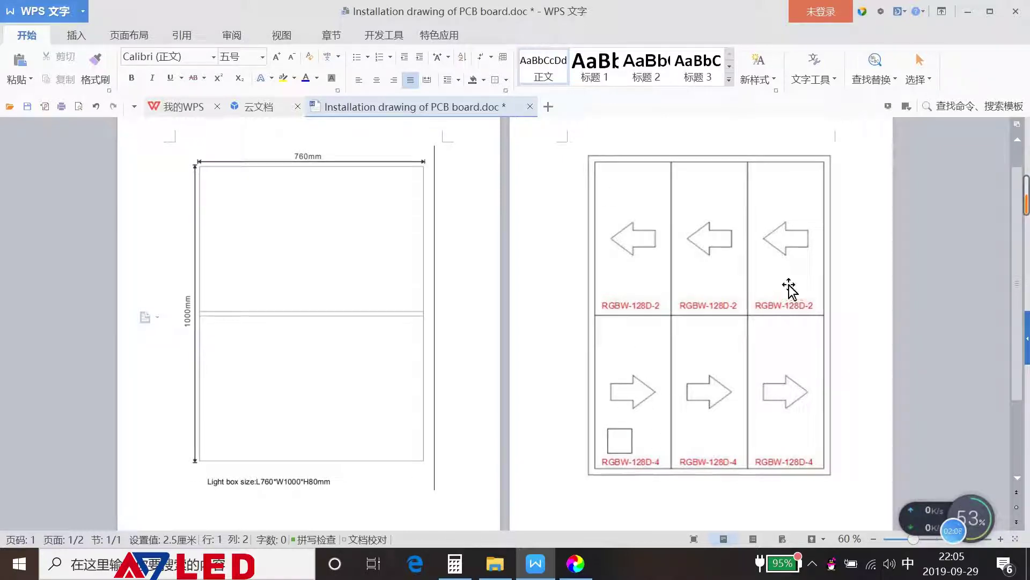
Place RGBW-128D-4 modules across the grid's lower half, giving line 1 384 points.
click(575, 563)
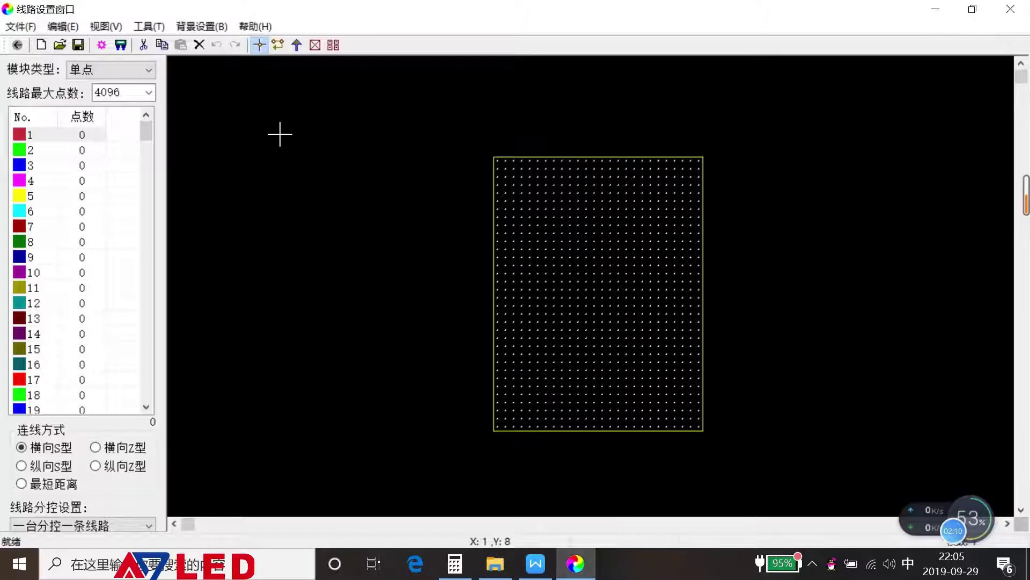
click(152, 72)
drag(150, 156, 152, 376)
click(107, 435)
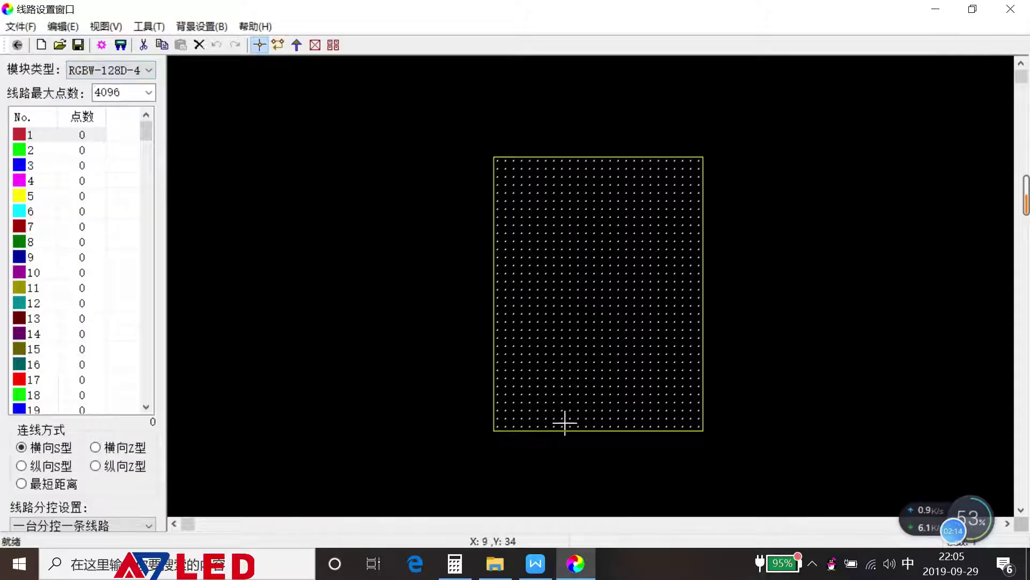
mouse_move(505, 419)
mouse_down()
mouse_move(683, 405)
mouse_move(699, 363)
mouse_move(687, 329)
mouse_move(683, 171)
mouse_move(719, 191)
mouse_move(762, 191)
mouse_move(395, 197)
mouse_move(805, 202)
mouse_move(742, 453)
mouse_move(687, 266)
mouse_up()
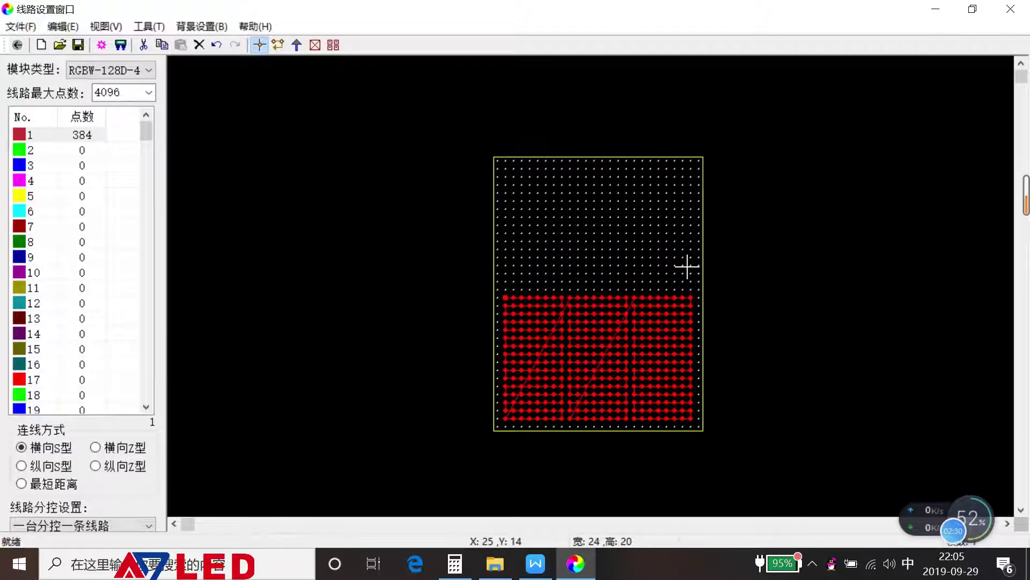
click(149, 69)
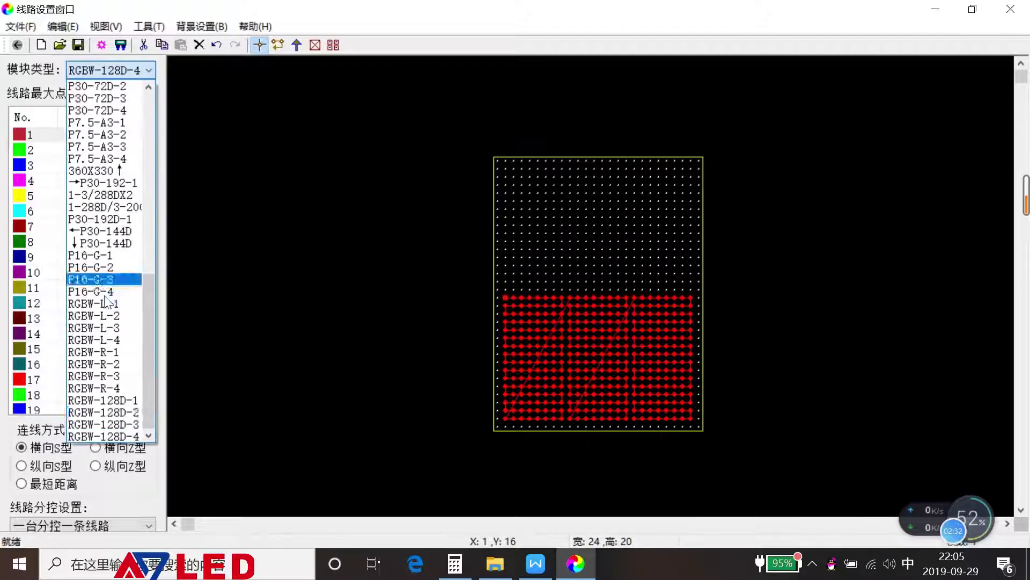
Fill the grid's upper half with RGBW-128D-2 modules (768 points), keeping one line per sub-controller.
click(99, 412)
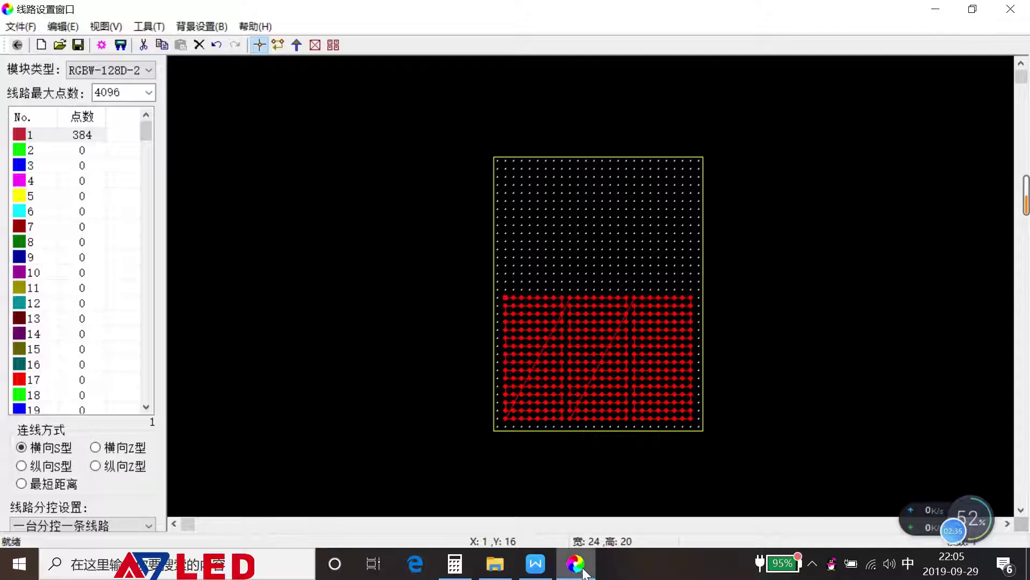
click(535, 563)
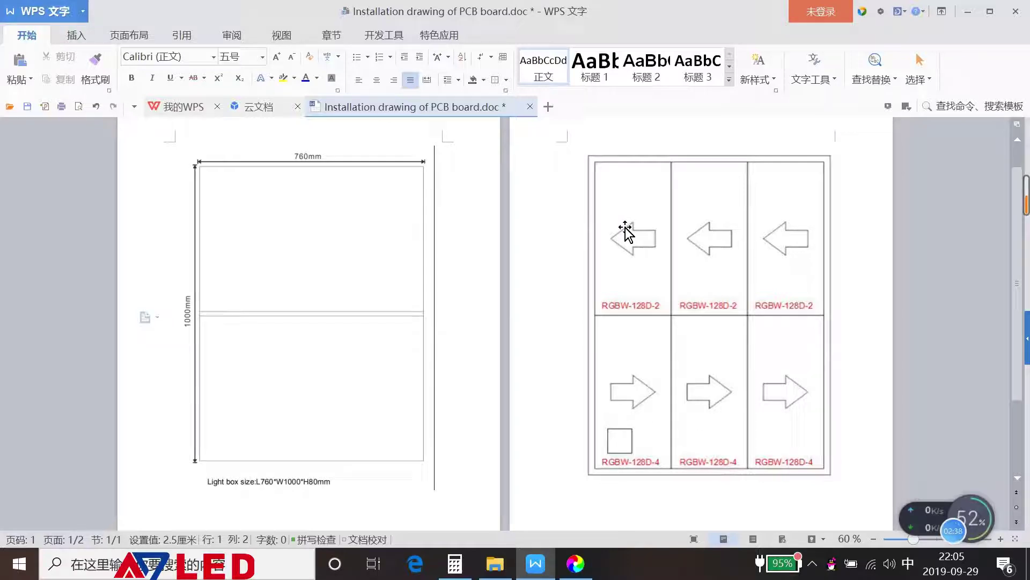
click(575, 564)
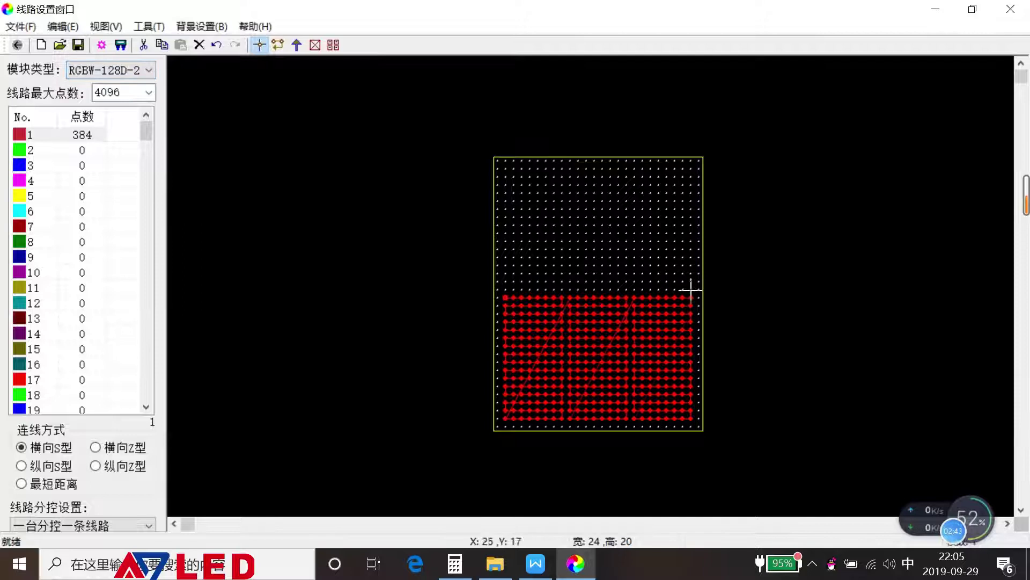
mouse_move(691, 290)
mouse_down()
mouse_move(553, 202)
mouse_move(527, 173)
mouse_move(507, 170)
mouse_up()
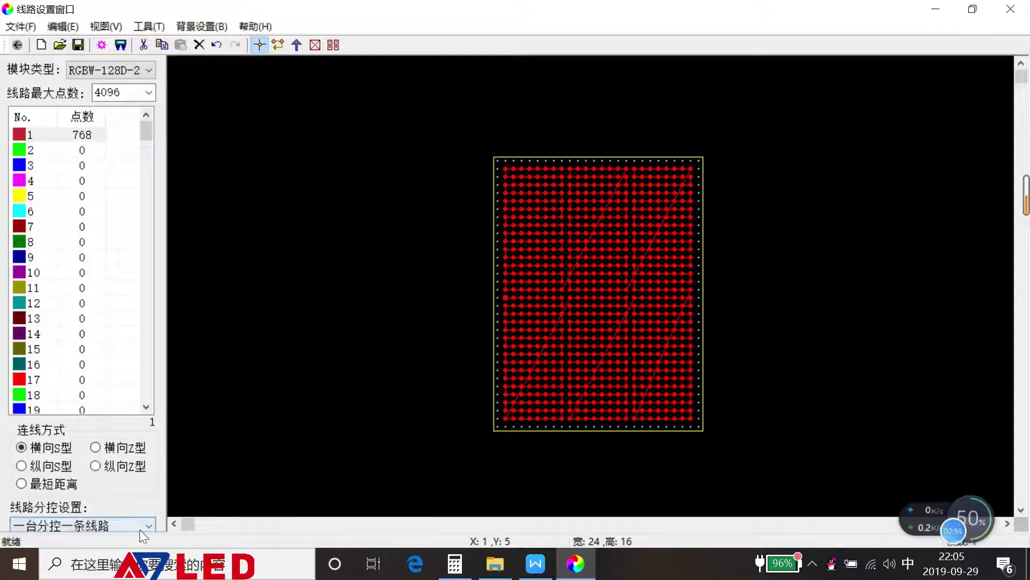
click(95, 524)
click(86, 460)
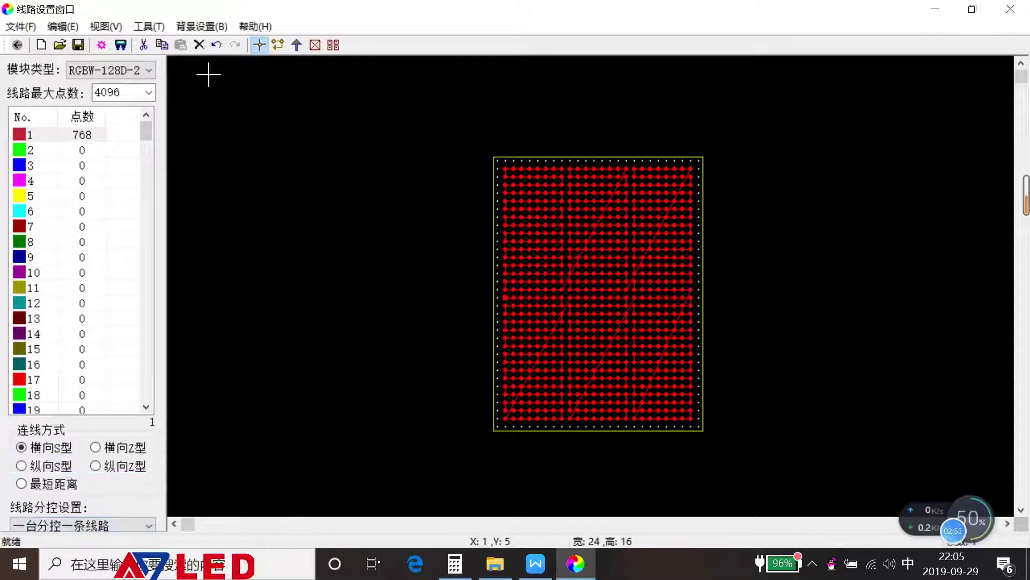
Set 控制器参数 to 单机主控制器, DMX512/LED DX (2L) chip and BGR lamps, then apply.
click(156, 27)
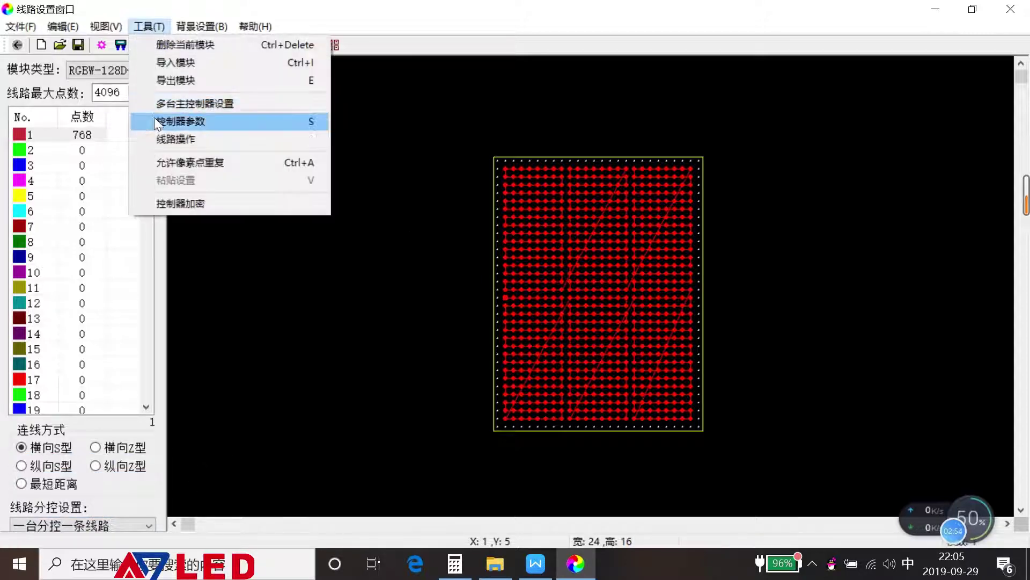
click(153, 118)
click(329, 198)
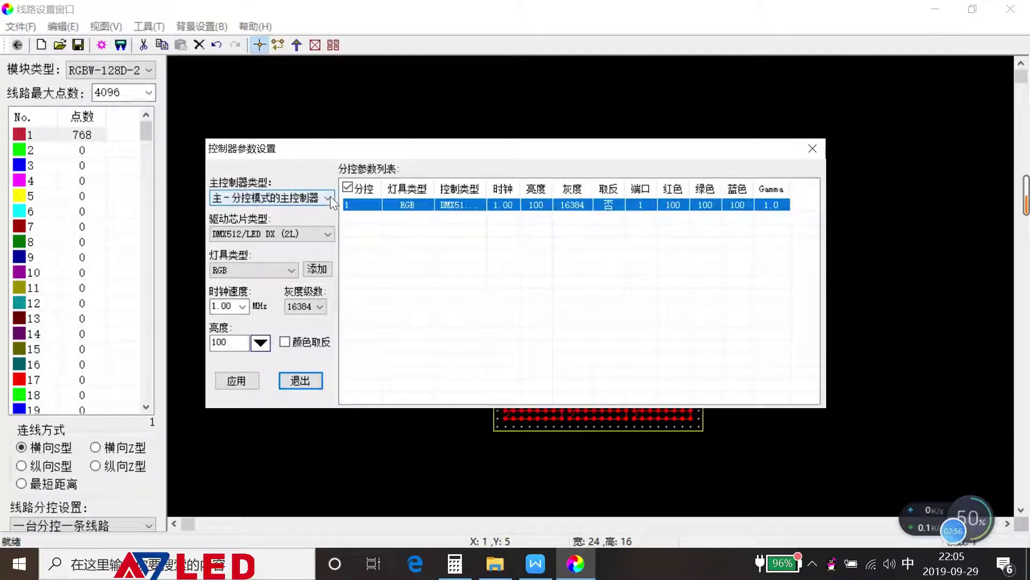
click(277, 220)
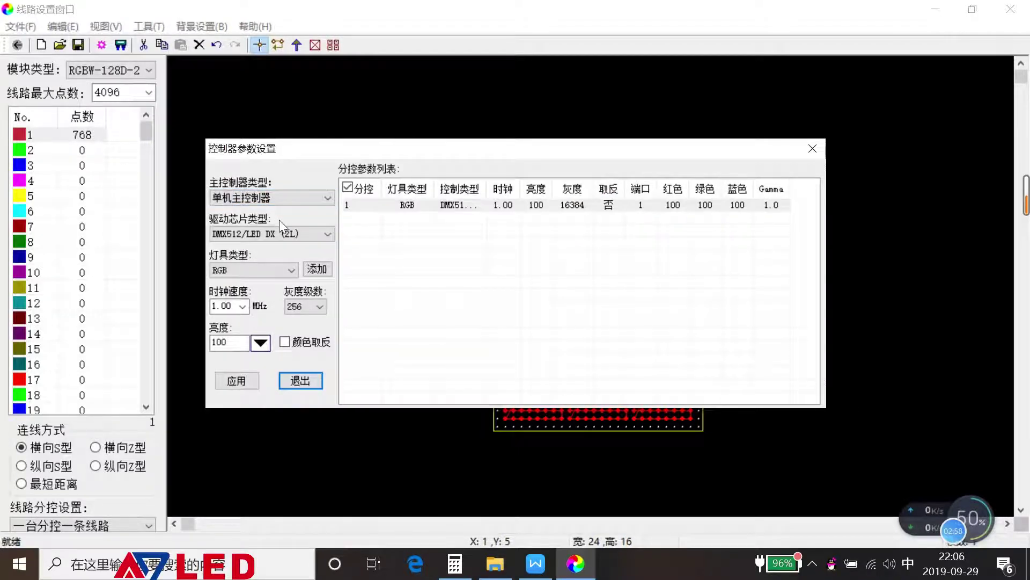
click(271, 233)
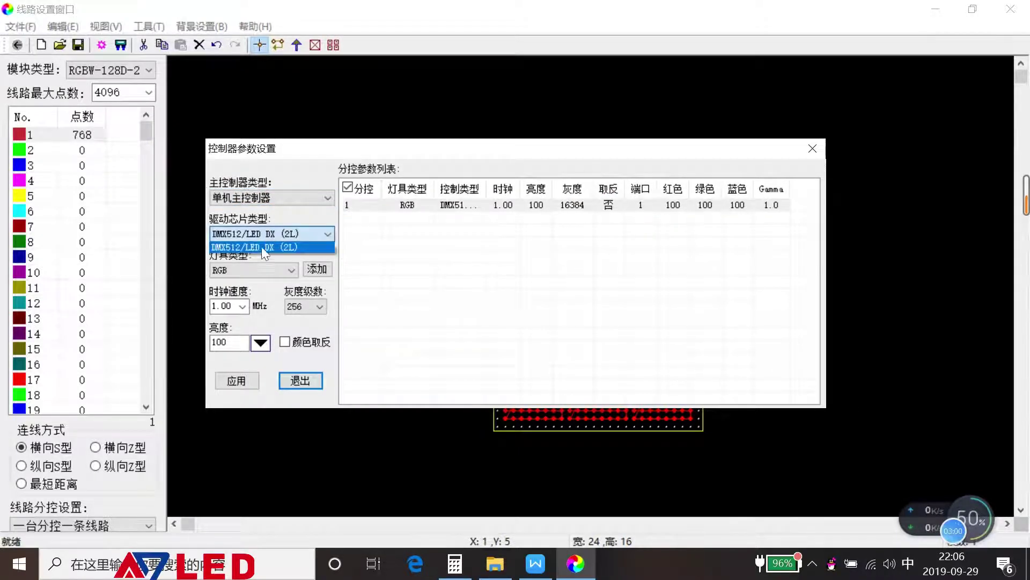
click(260, 249)
click(253, 271)
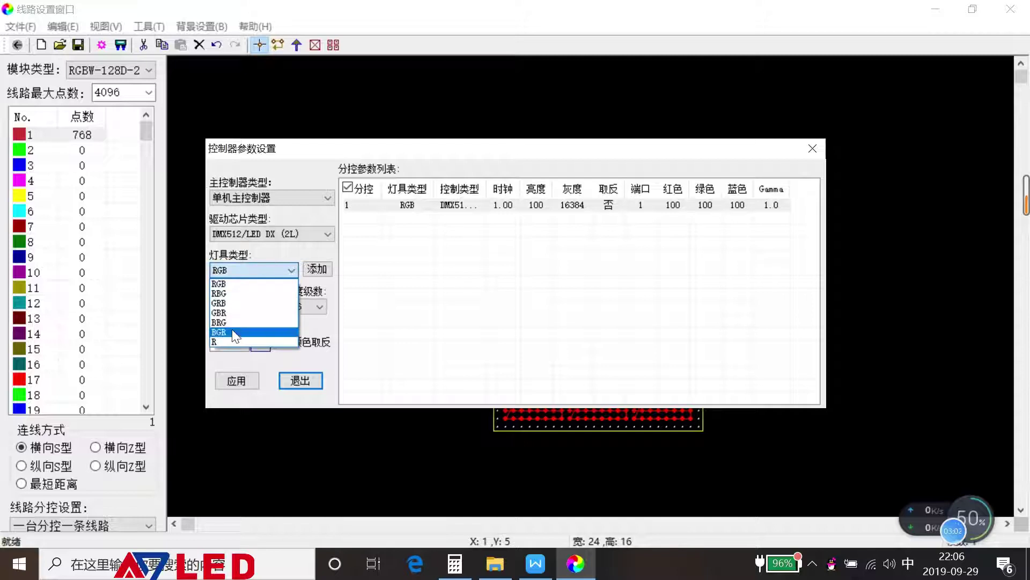
click(231, 332)
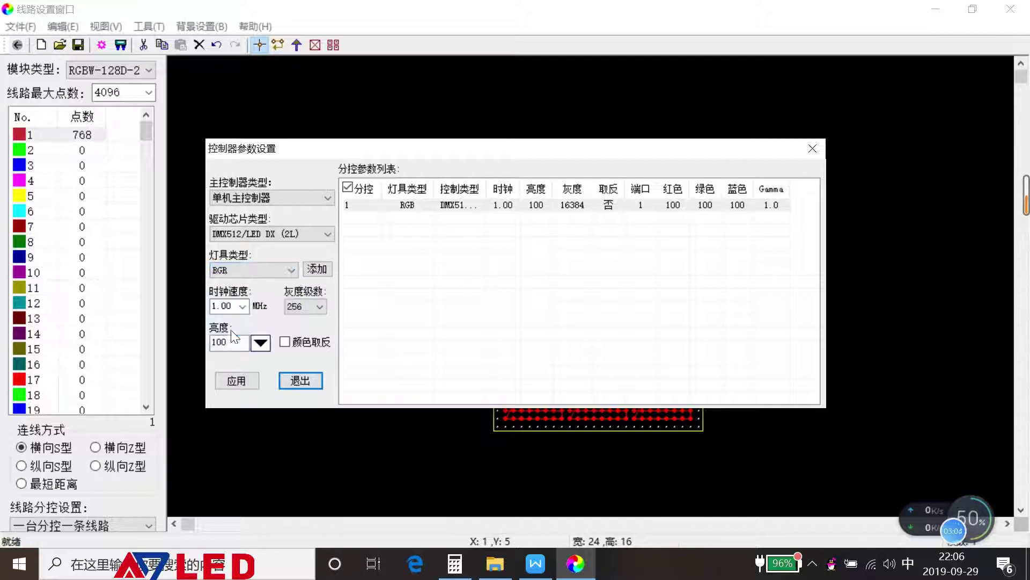
click(233, 378)
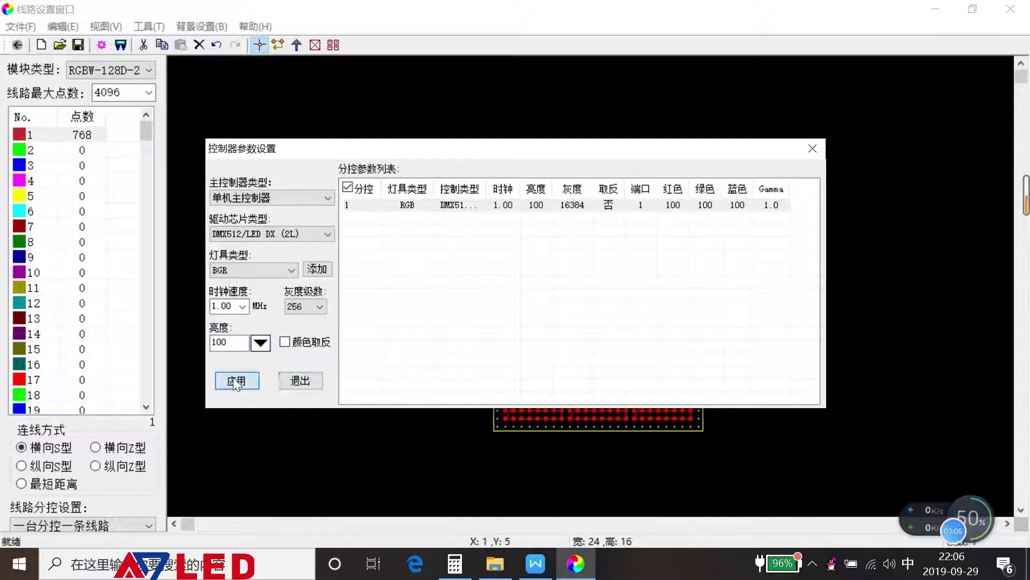
click(307, 380)
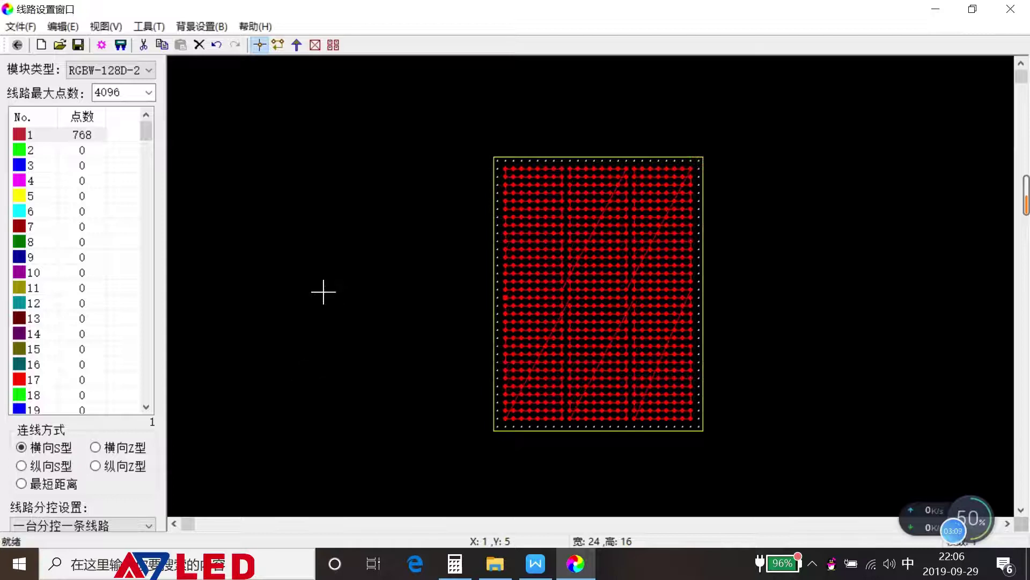
Save the wiring layout as A1 in the RGB+W Files folder, then minimize LED Station.
click(17, 45)
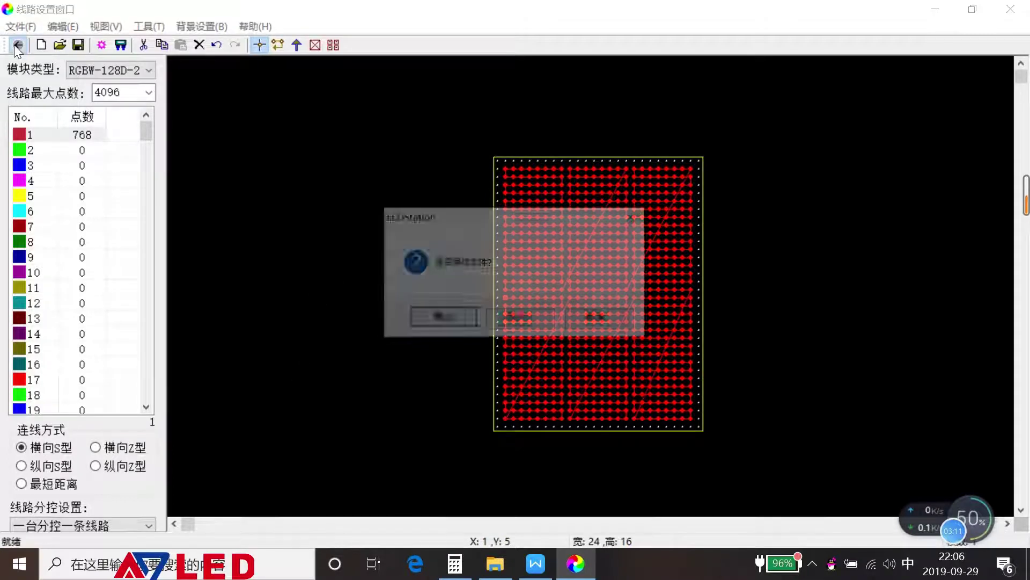
click(442, 322)
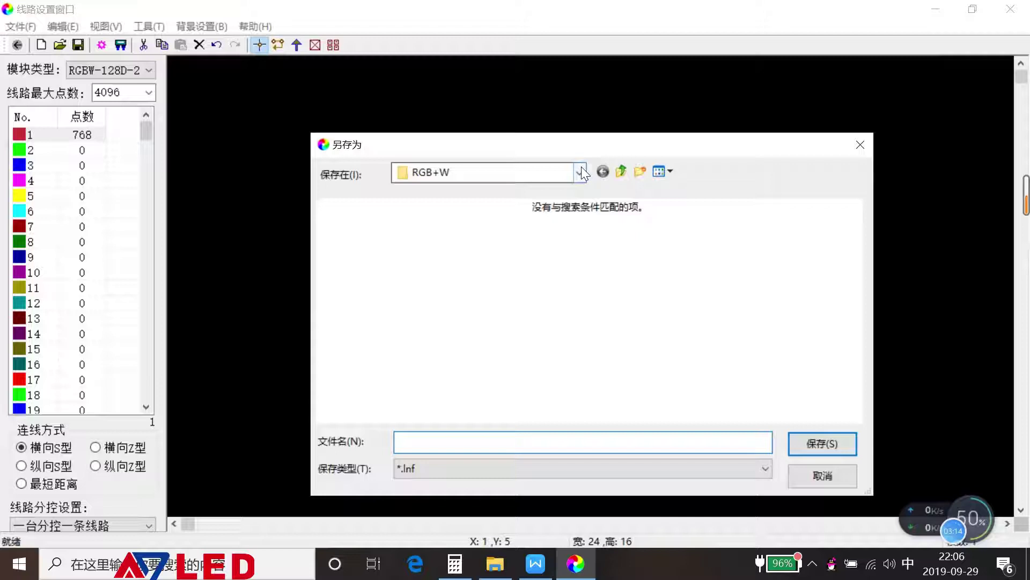
click(580, 172)
click(448, 489)
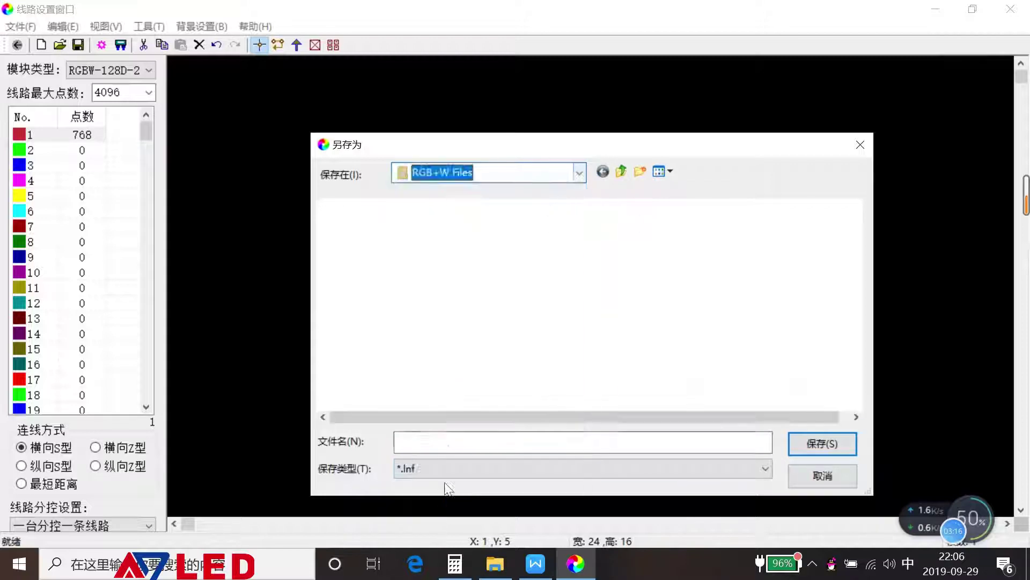
click(423, 442)
text(A1)
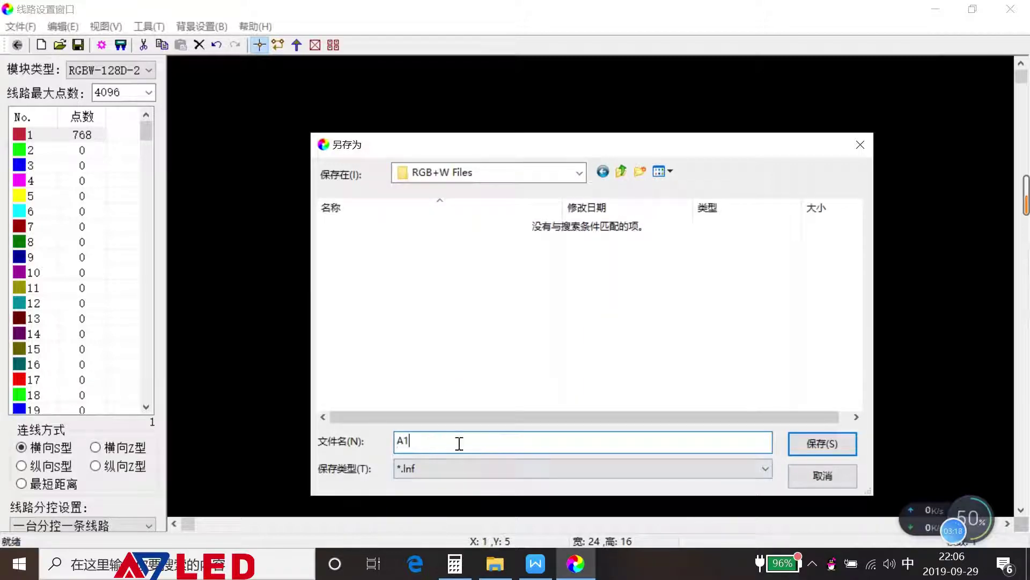
click(825, 442)
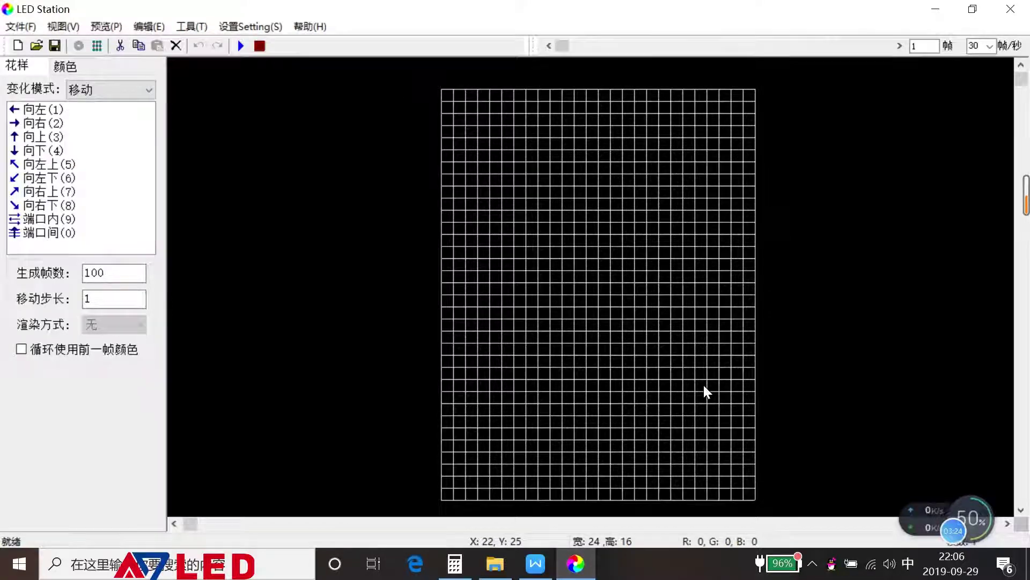
key(super+d)
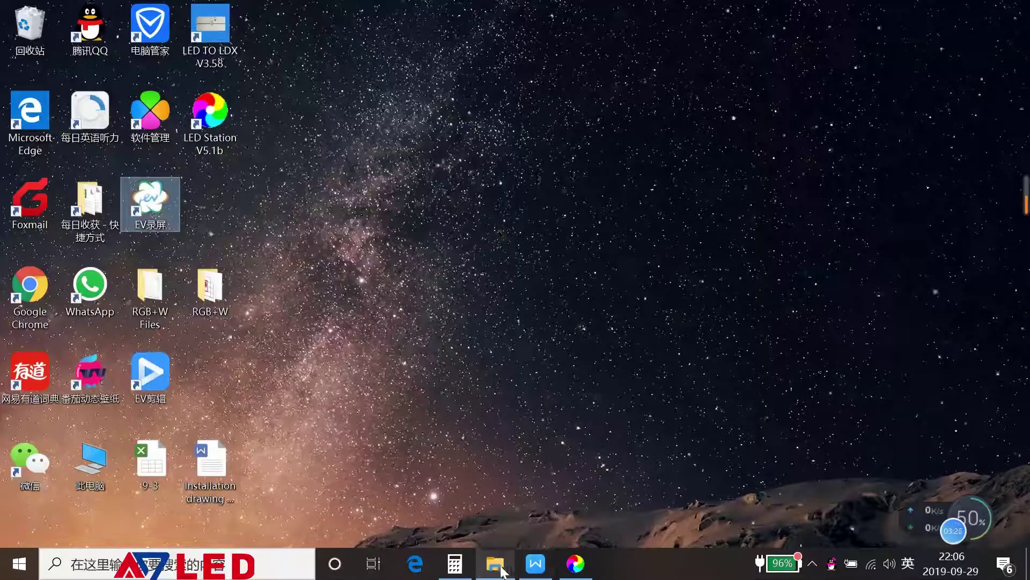
Restore the RGB+W folder window and play the 1-Flash Animation video in Movies & TV.
click(503, 572)
click(229, 111)
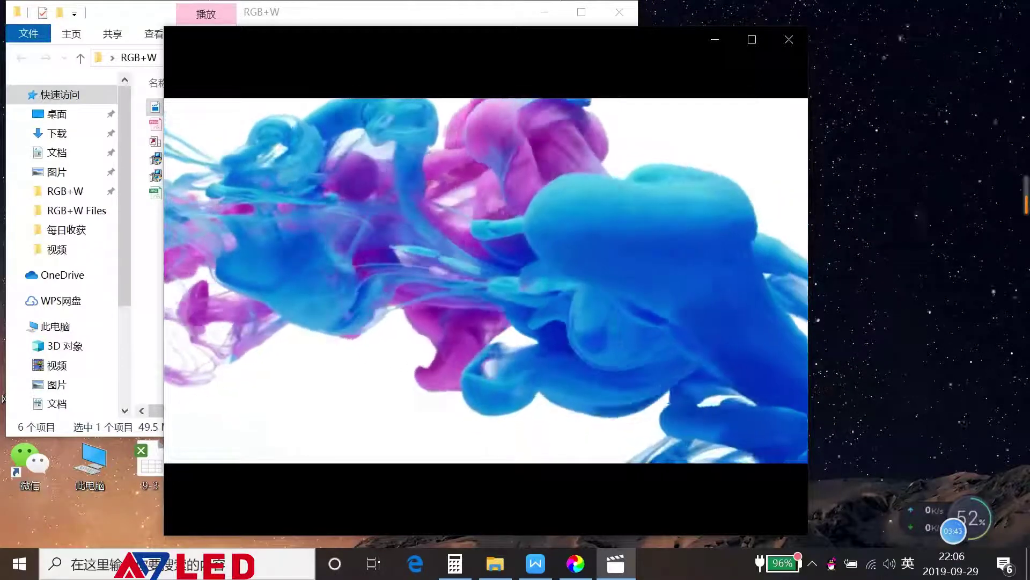
mouse_move(471, 325)
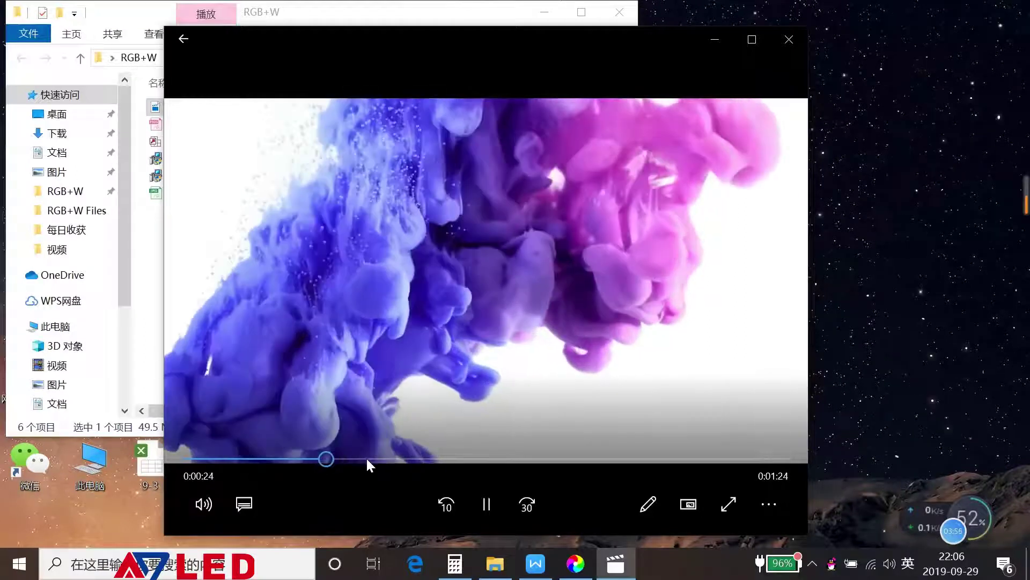
Skip through the video from 0:00:32 to 0:01:32, then bring LED Station back in front.
click(365, 457)
click(465, 459)
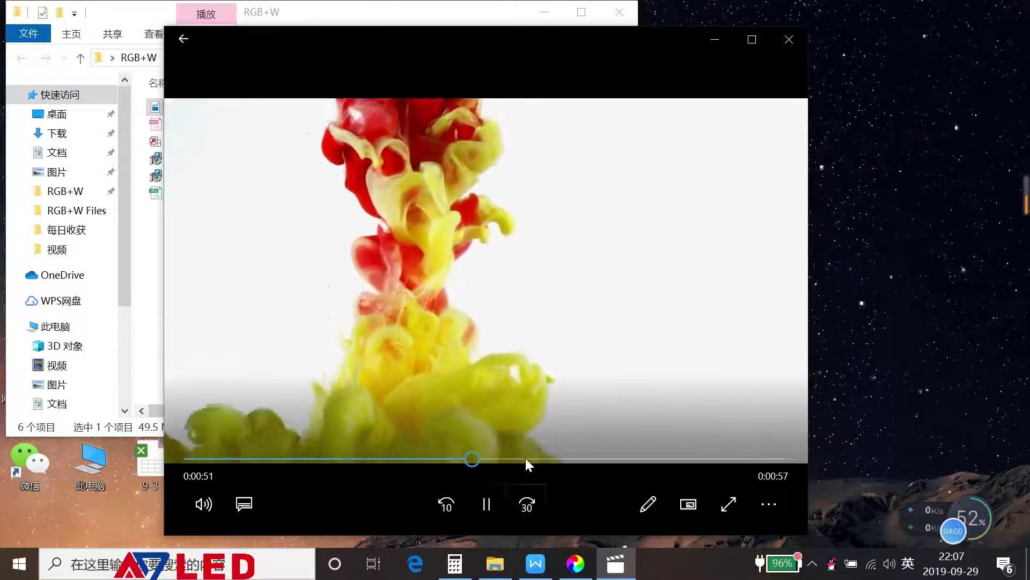
click(526, 459)
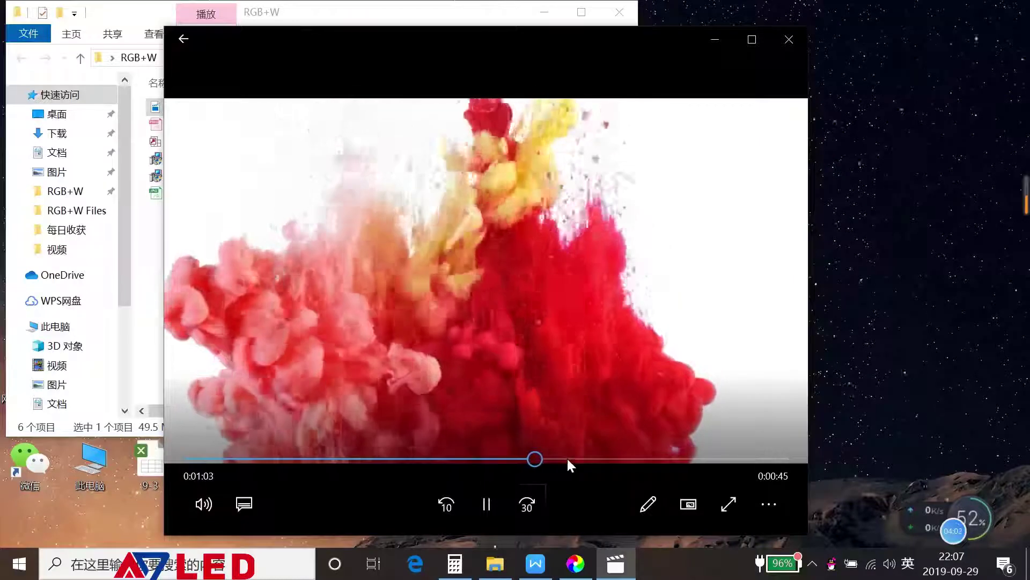
click(573, 459)
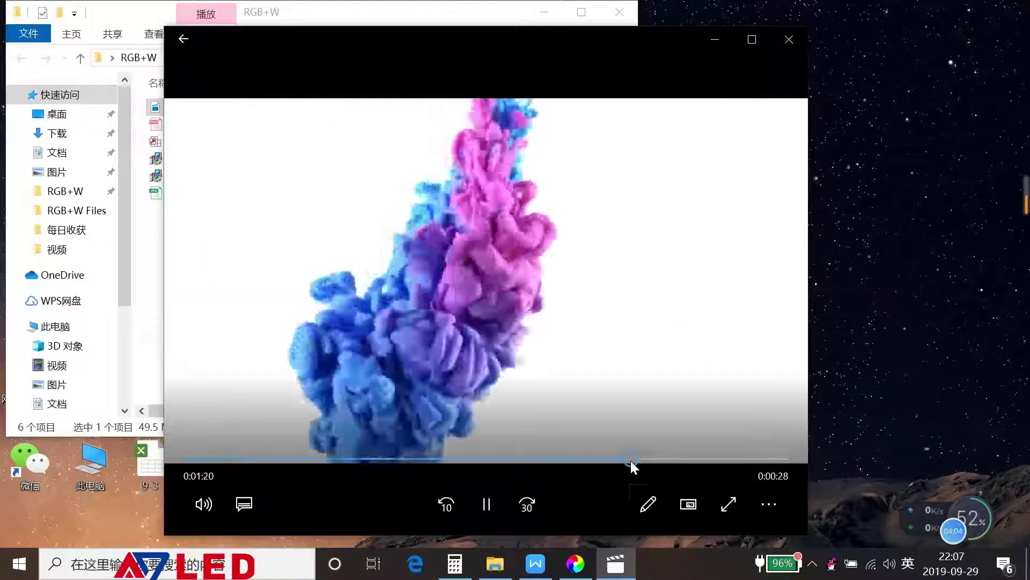
click(632, 459)
click(687, 459)
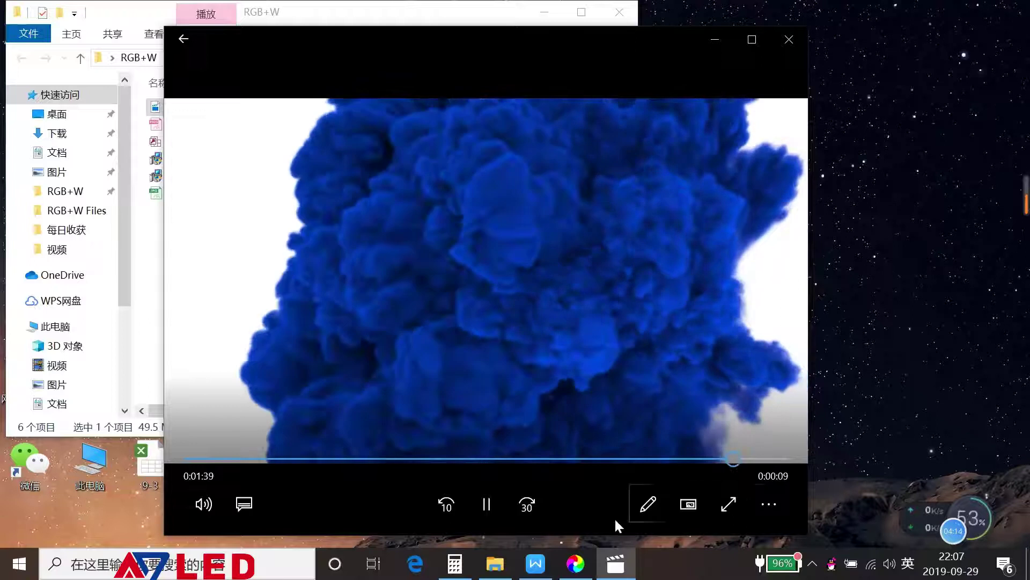
click(585, 572)
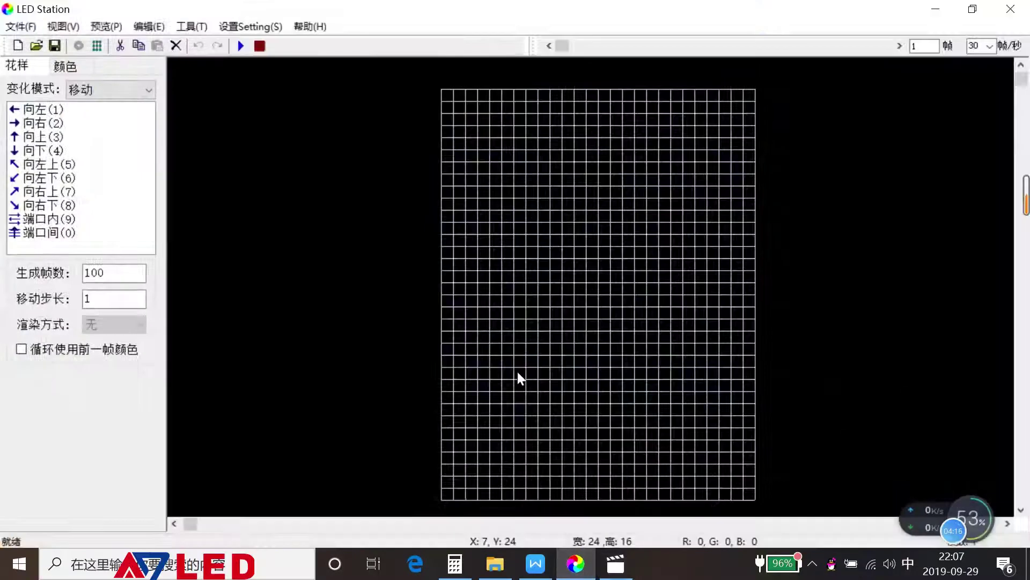
Import the 1-Flash Animation video from the RGB+W folder onto the grid and start playback.
click(11, 25)
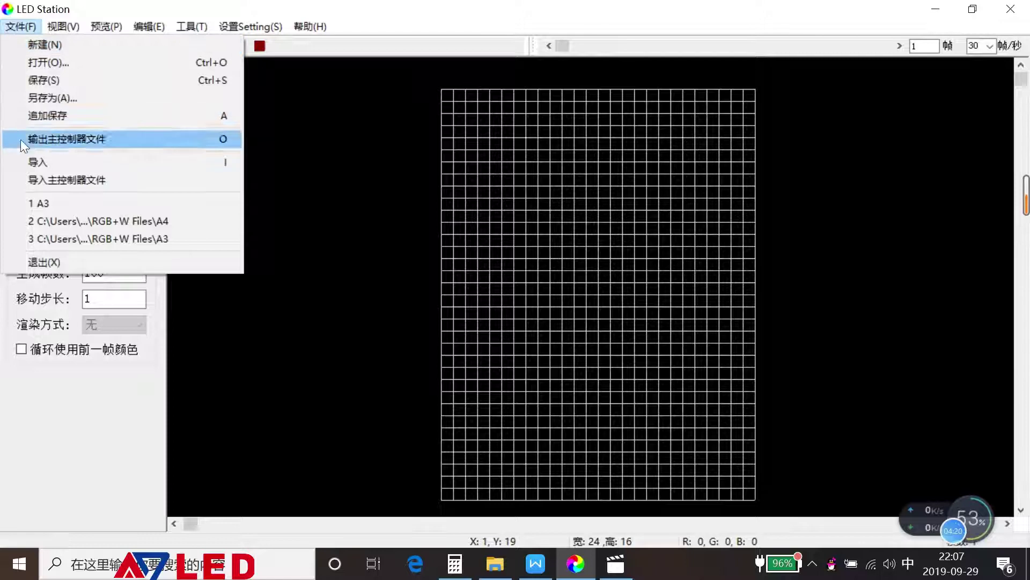
click(32, 157)
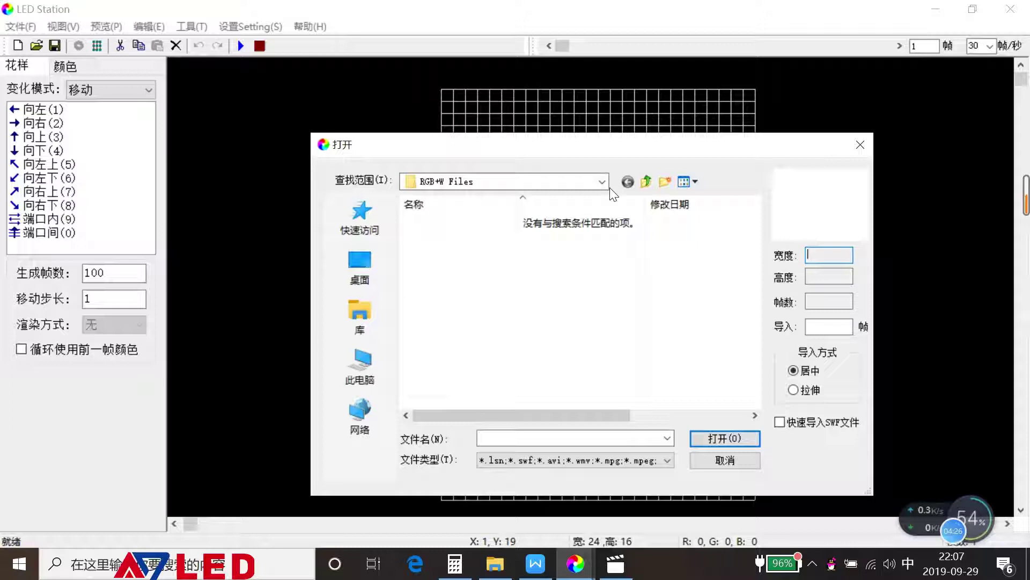
click(602, 182)
click(449, 440)
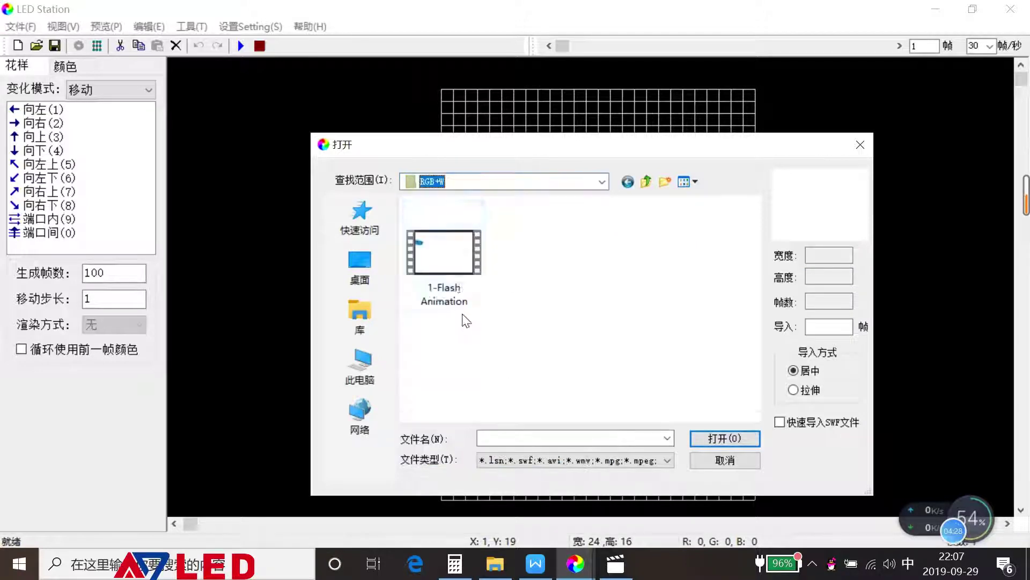
click(454, 285)
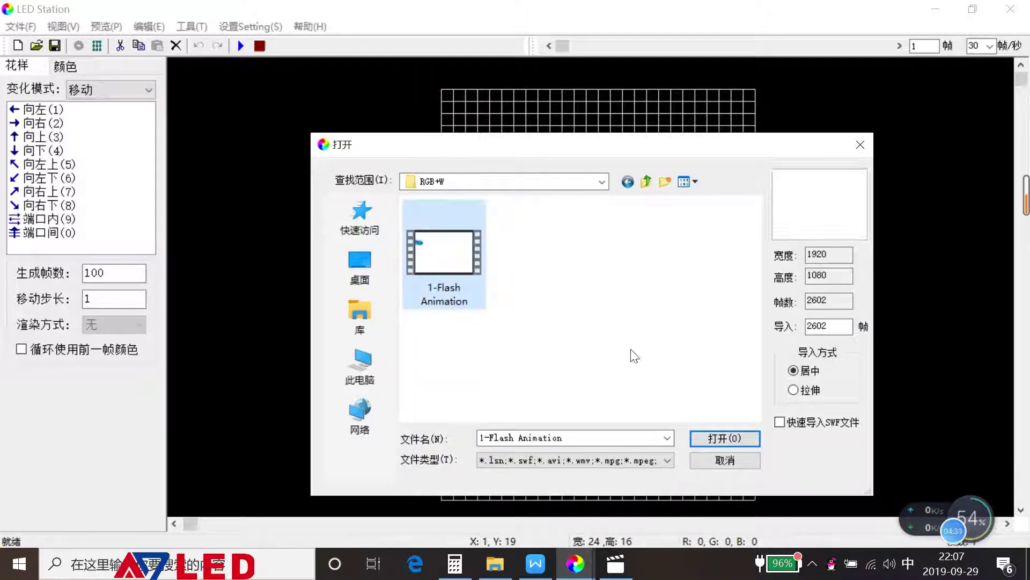
click(732, 440)
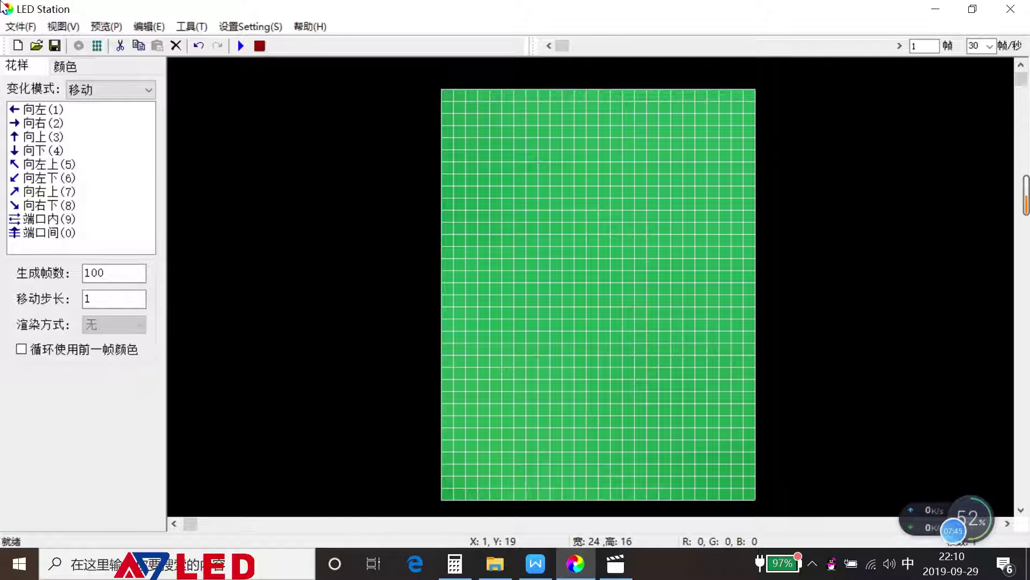
click(239, 44)
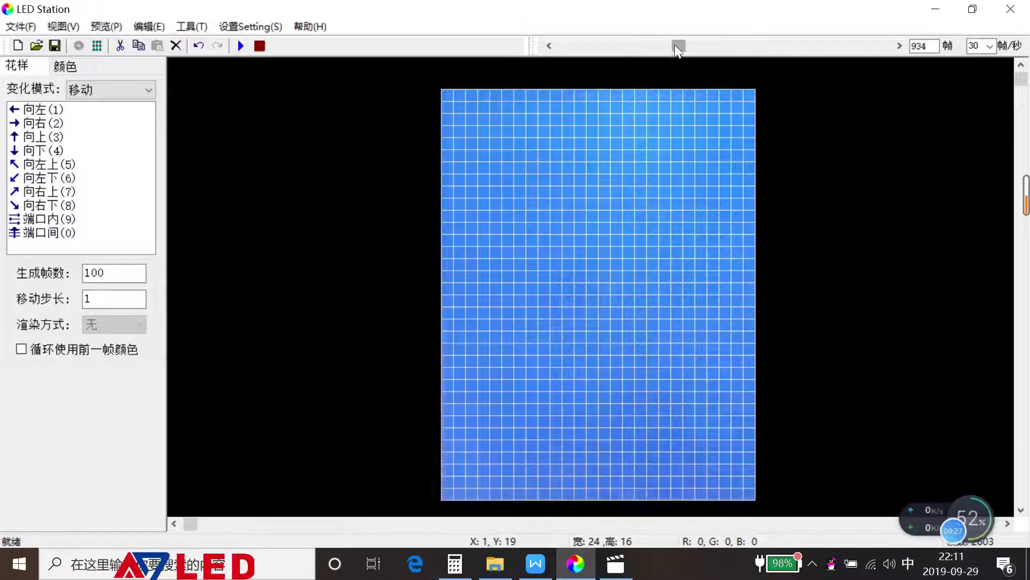
Drag the timeline ahead past frames 1200 and 1480 to skim the animation.
drag(676, 45, 709, 46)
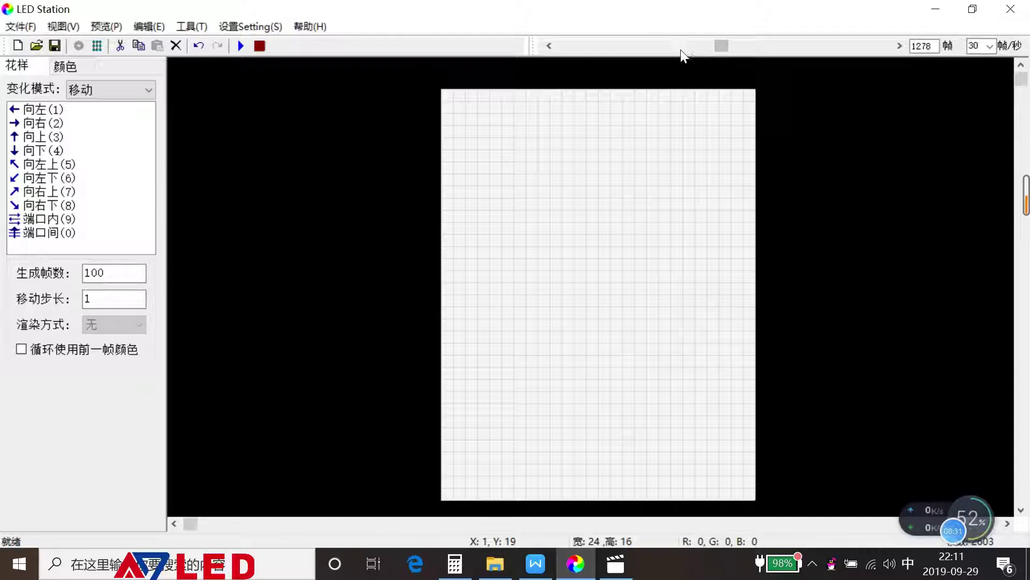
drag(729, 46, 746, 50)
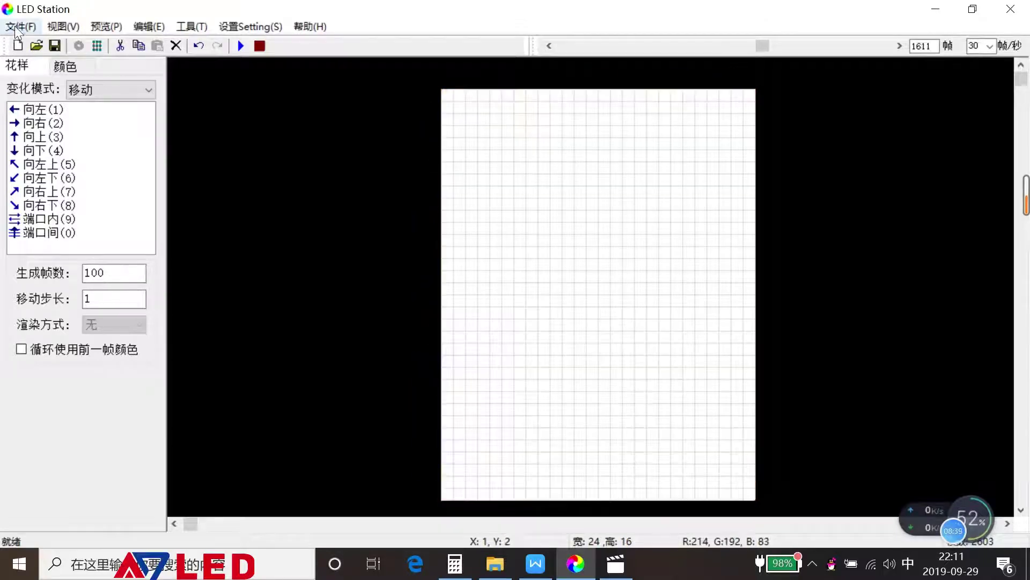
click(16, 28)
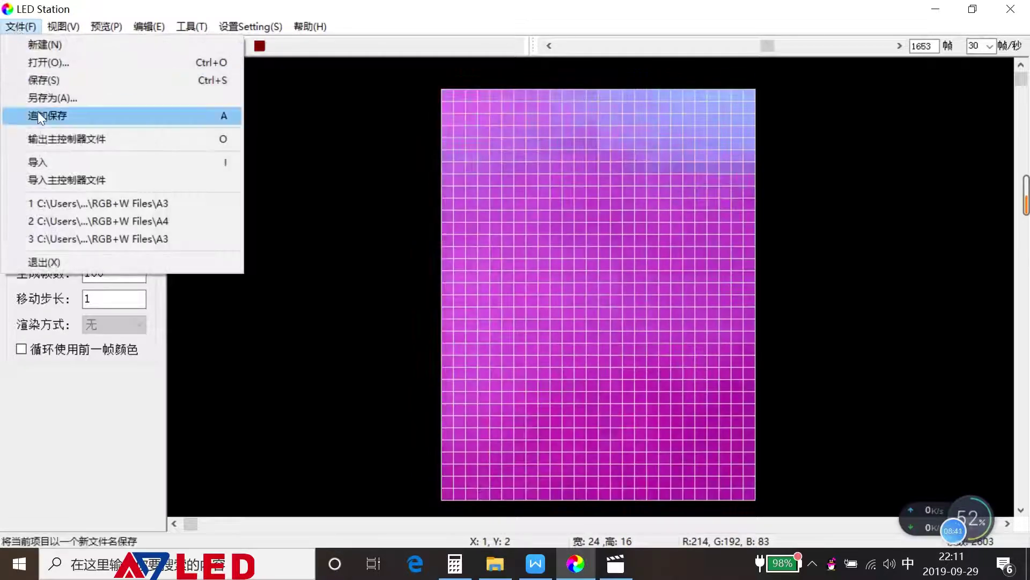
Export the frames as controller file A2 in the RGB+W Files folder.
click(39, 117)
click(466, 320)
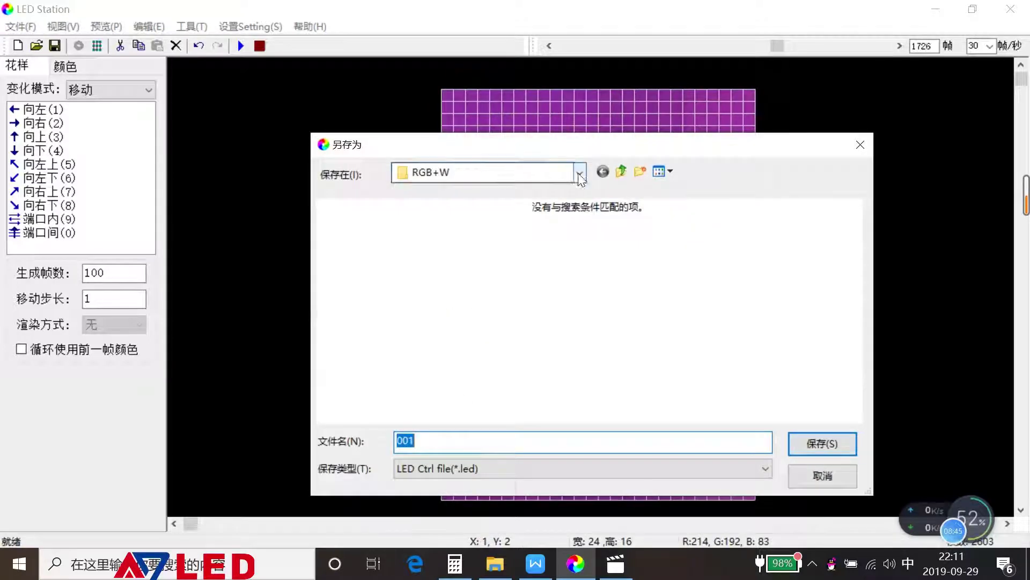
click(581, 179)
click(455, 493)
click(441, 447)
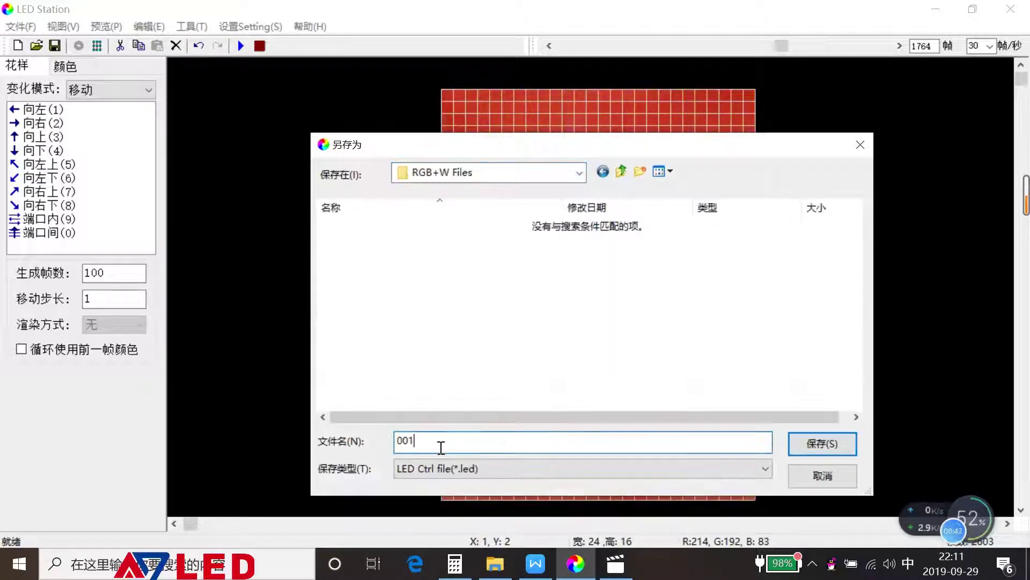
double_click(430, 445)
text(A2)
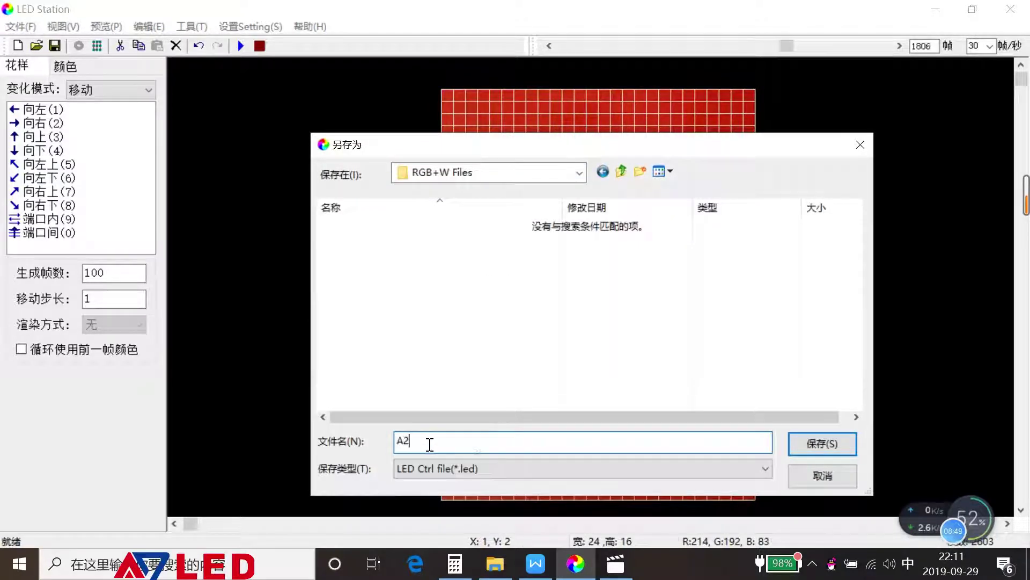
click(813, 443)
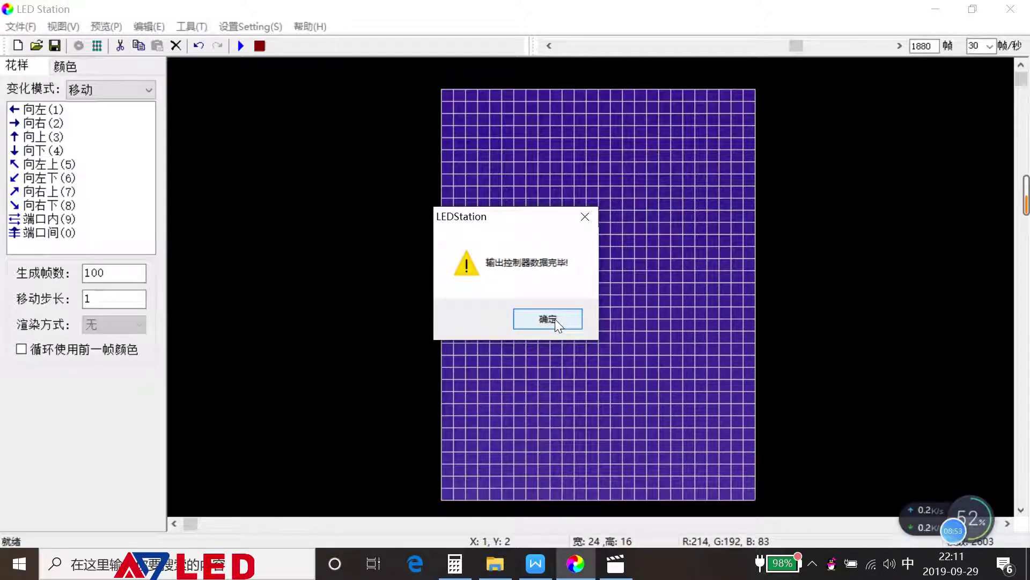
click(555, 318)
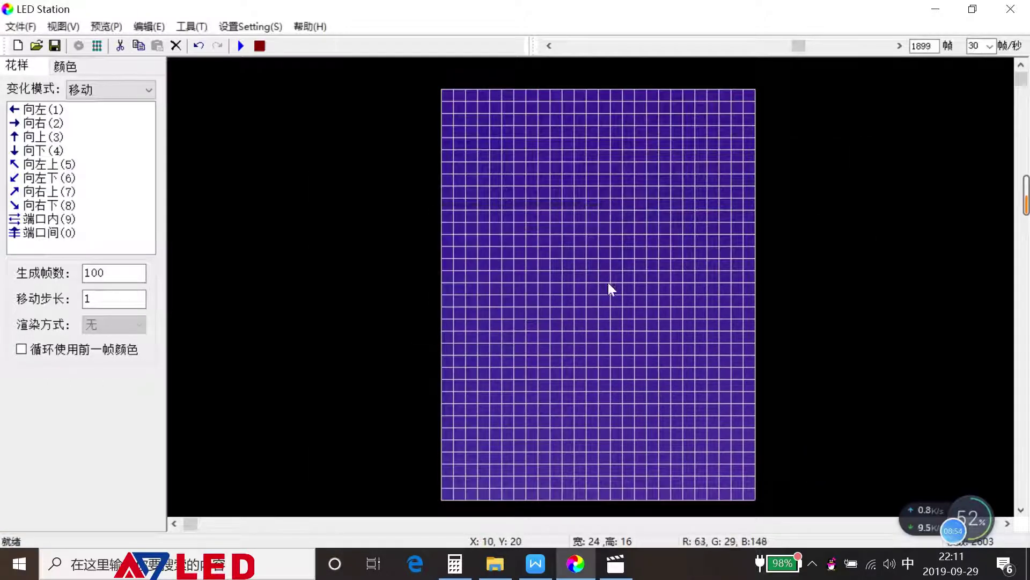
Close the LED Station project, saving it as A3.
click(1012, 13)
click(439, 321)
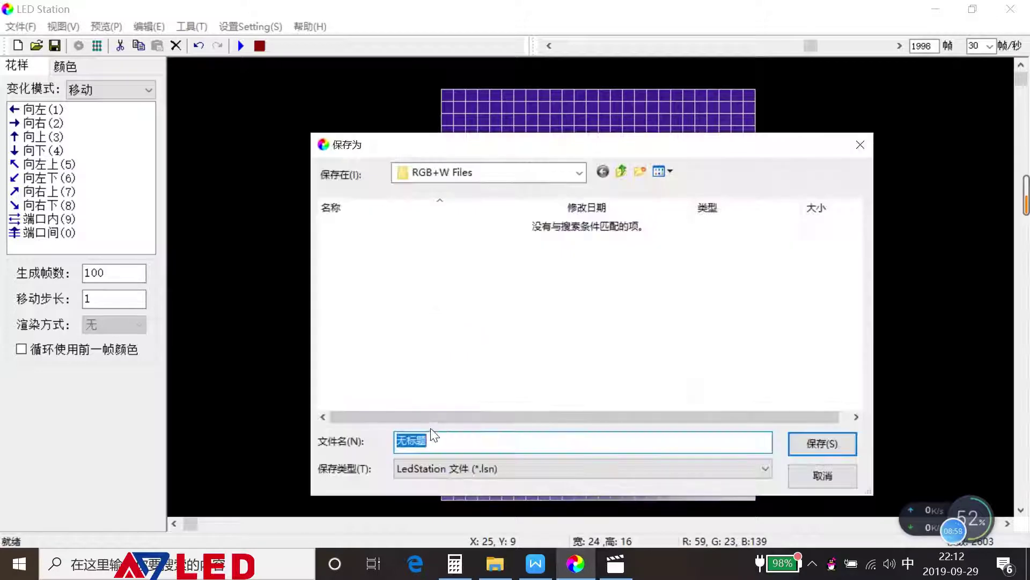
text(A3)
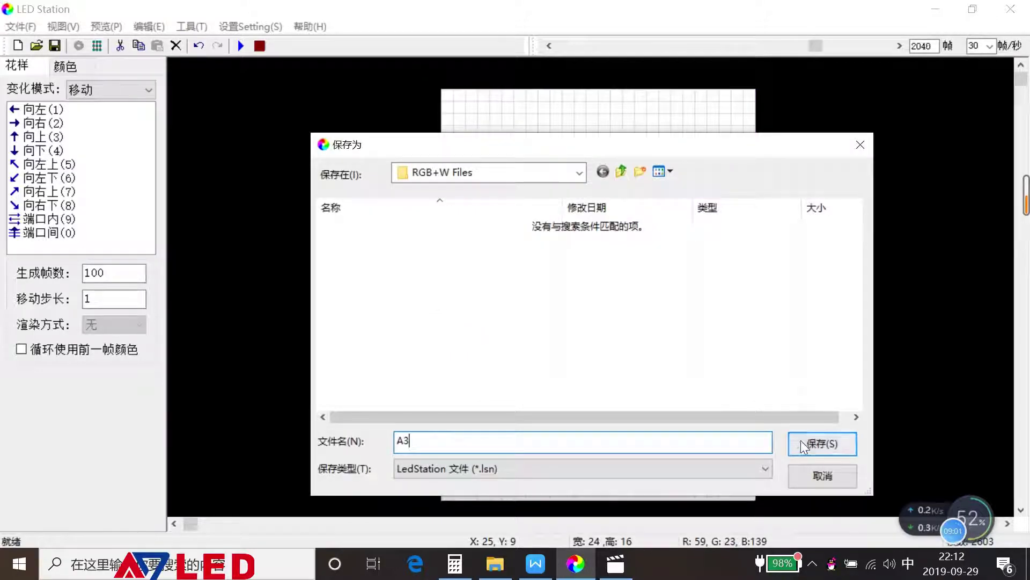
click(802, 441)
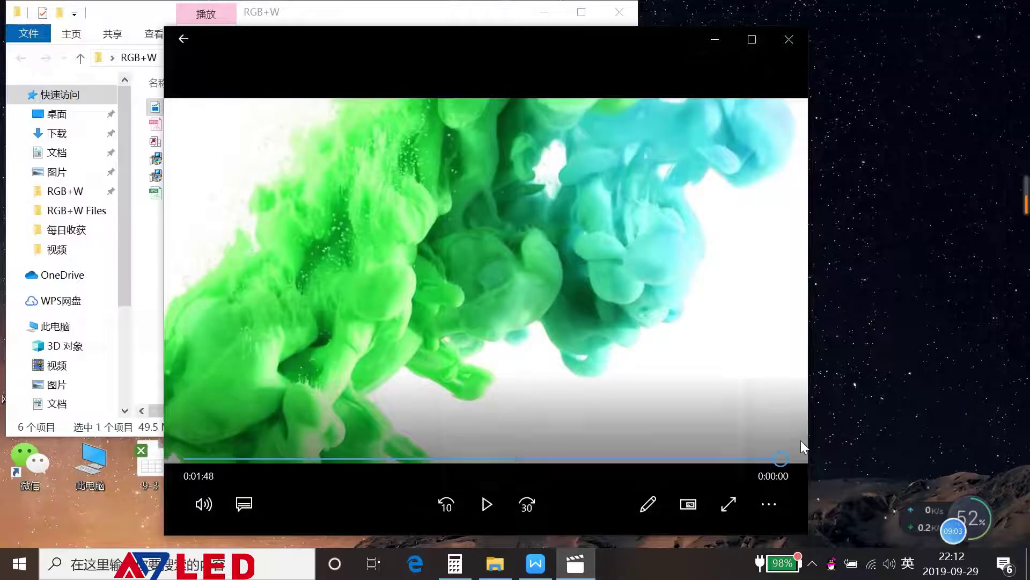
Minimize the video player and folder window, then launch the LED TO LDX V3.58 converter.
click(717, 40)
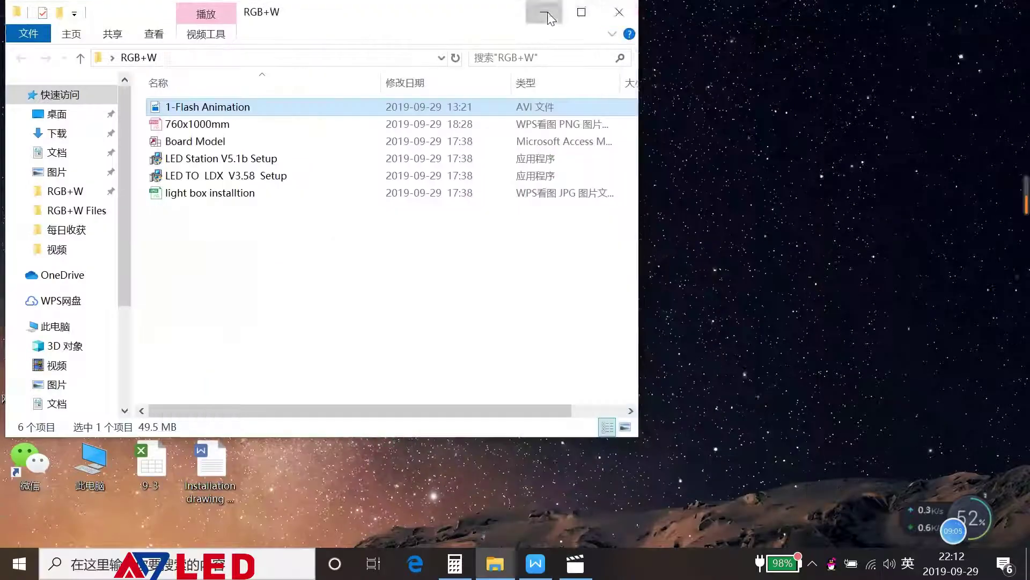
click(544, 11)
double_click(228, 49)
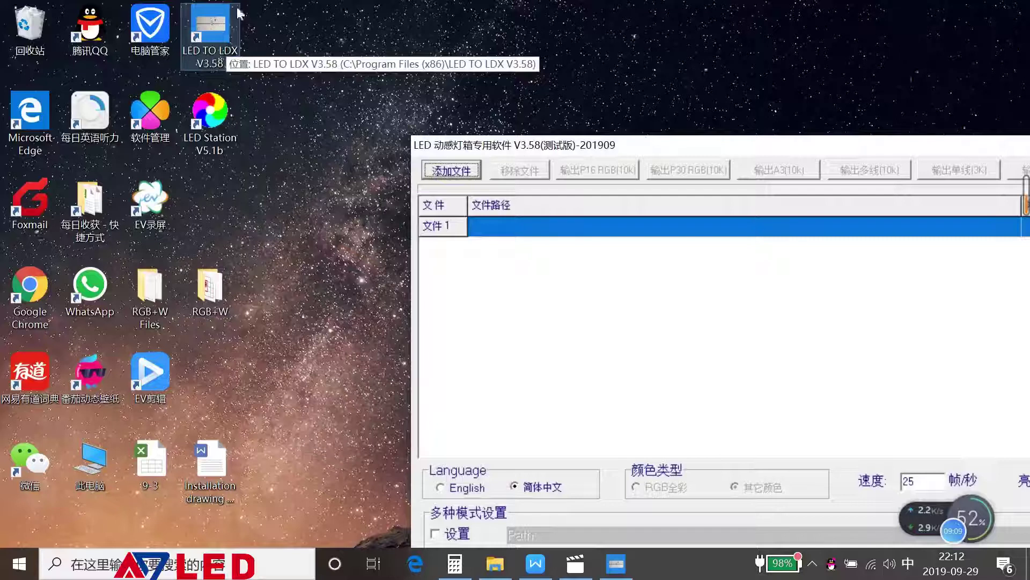
drag(649, 142, 434, 65)
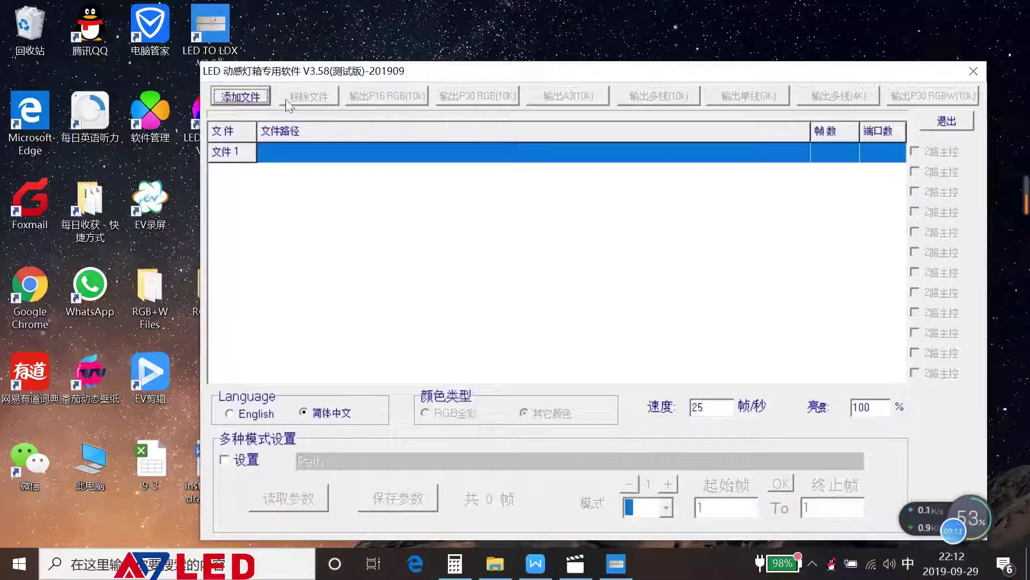
Load A2.led, set speed to 30, and export it as P30 RGBW 10k data.
click(249, 100)
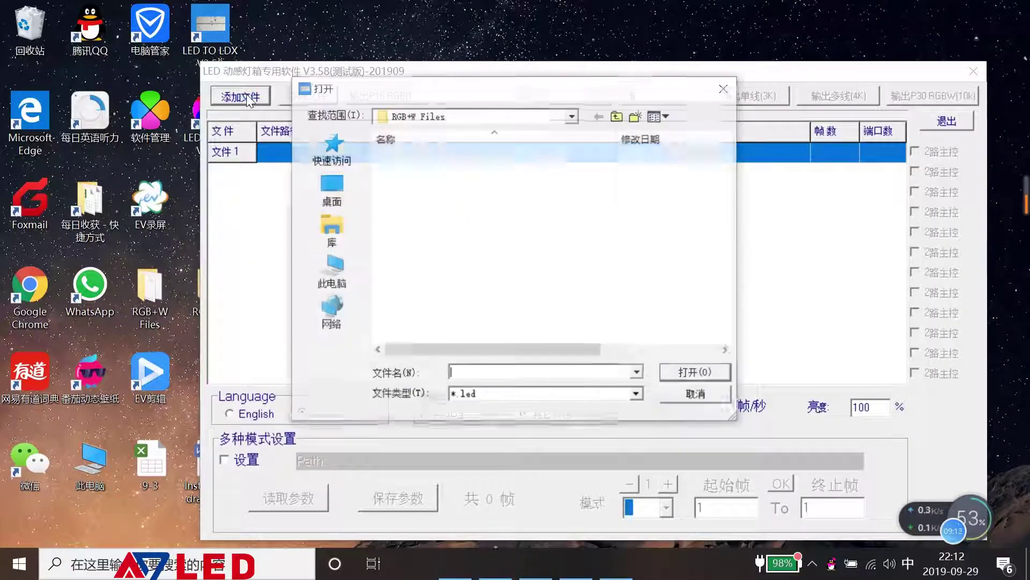
click(678, 376)
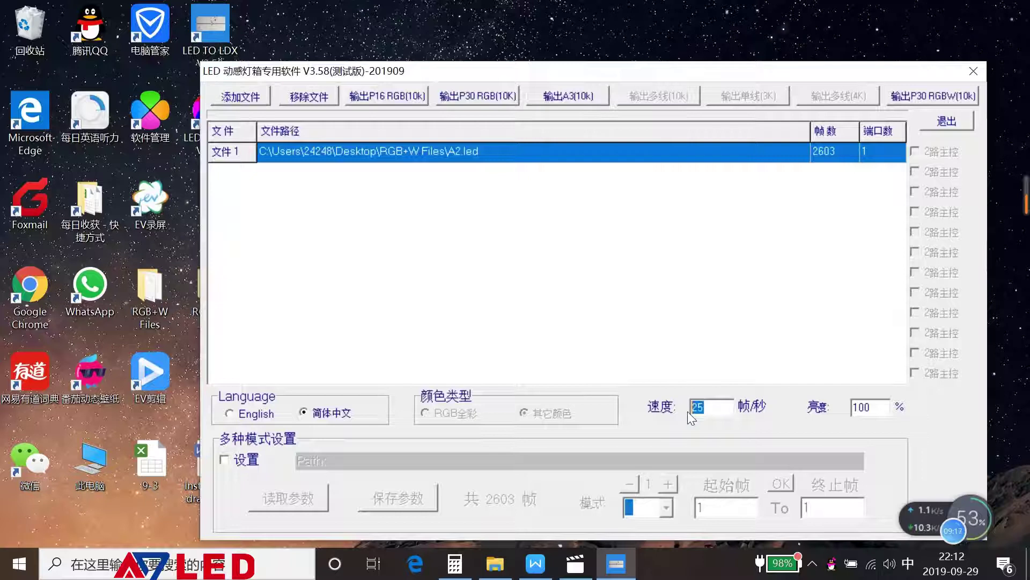
text(30)
click(905, 98)
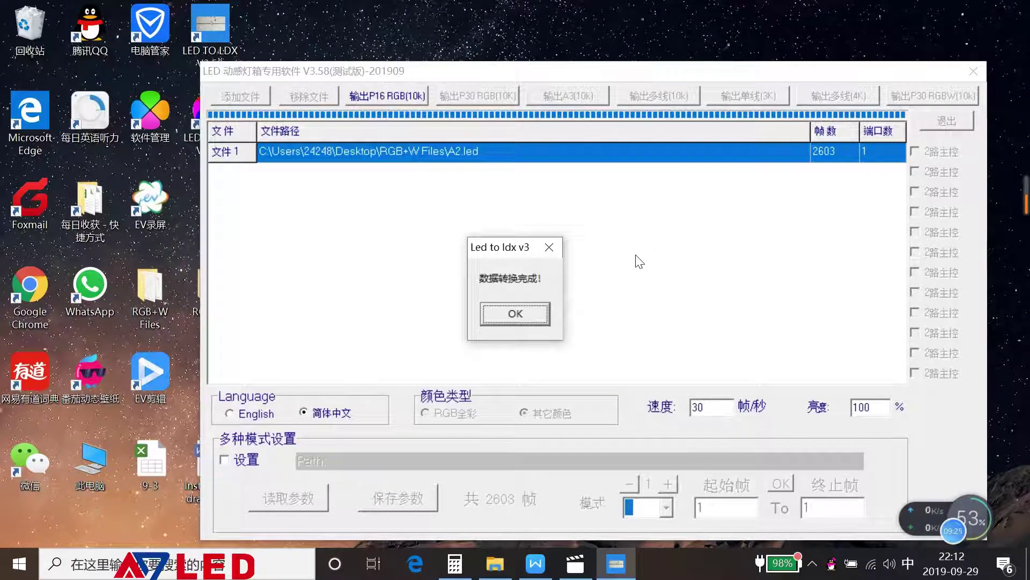
click(528, 319)
Close the converter, confirm A2_1P_P30RGBW_10K.ldx is in RGB+W Files, then hide the windows.
click(974, 73)
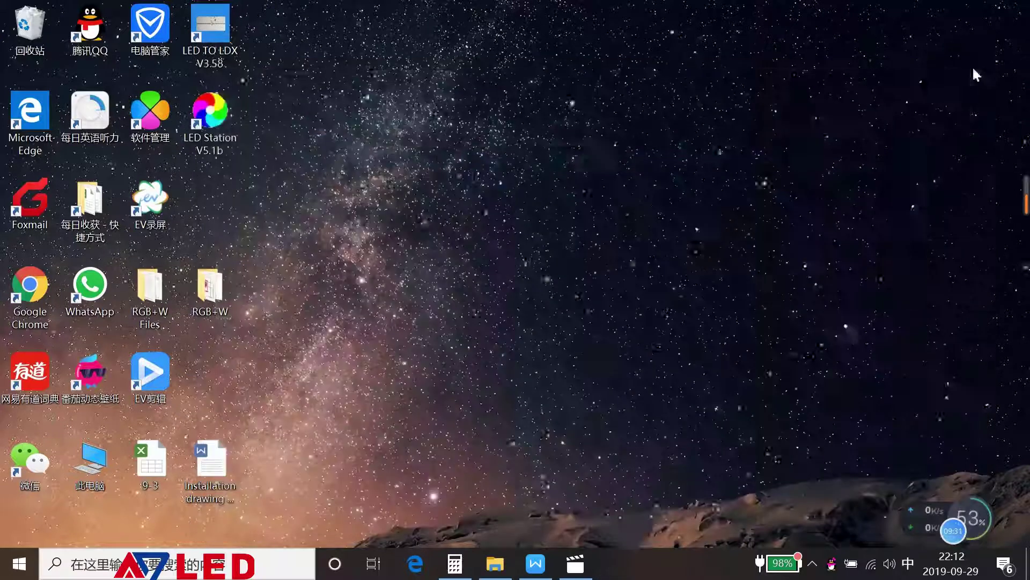
double_click(230, 290)
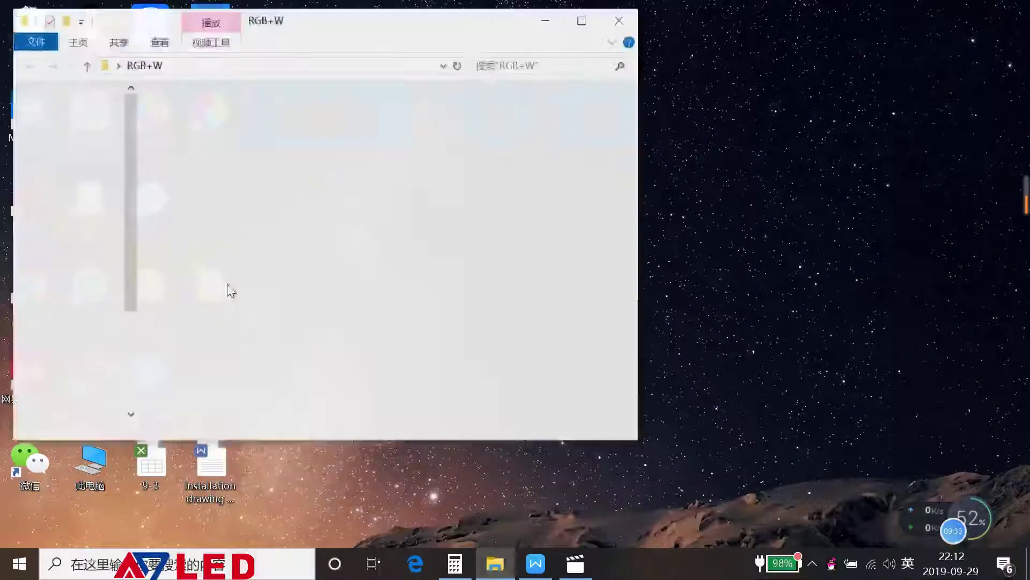
click(544, 12)
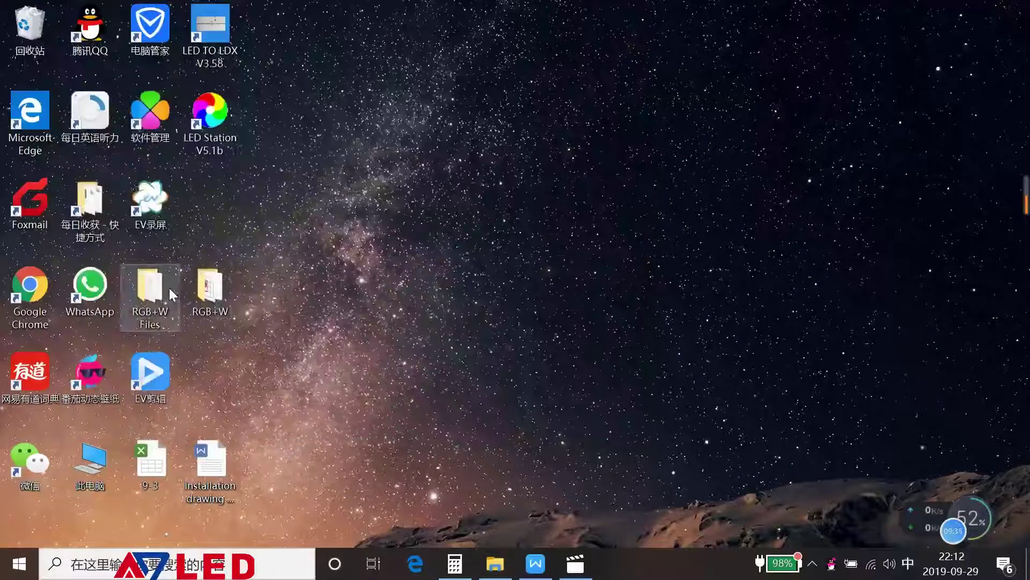
double_click(168, 288)
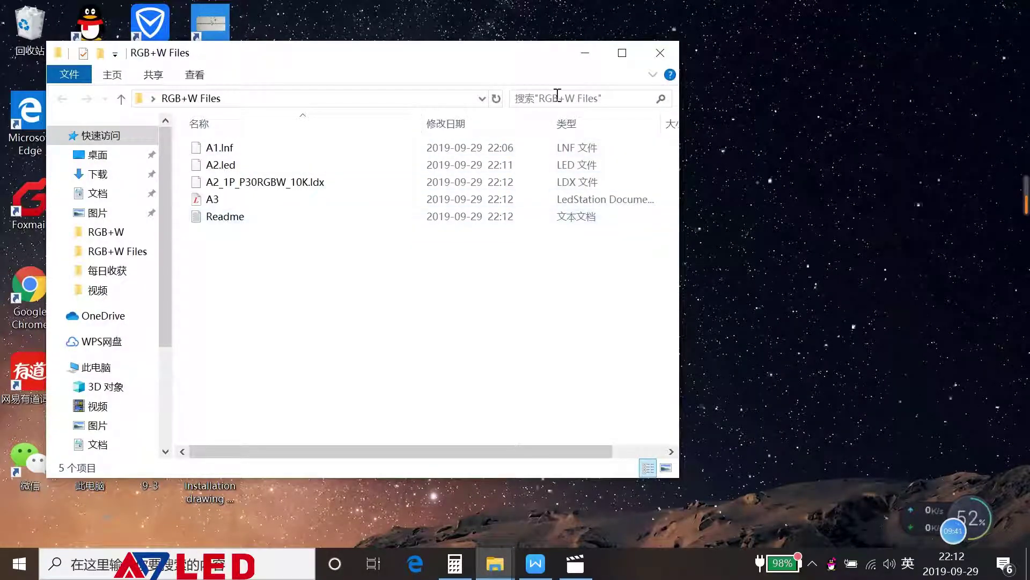
click(588, 50)
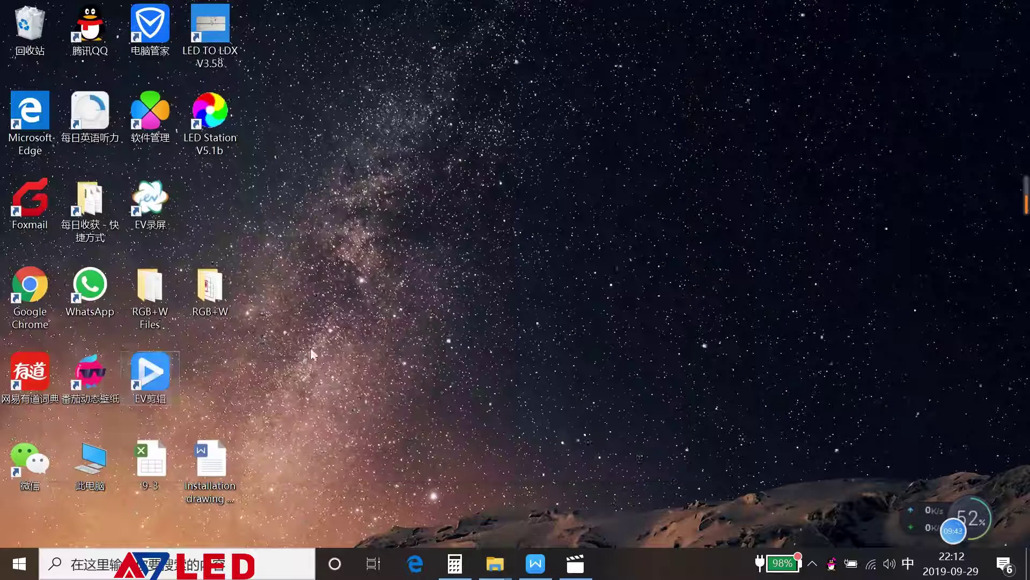
Quick-format LED (D:) as FAT32 from This PC, then open the empty drive.
double_click(99, 460)
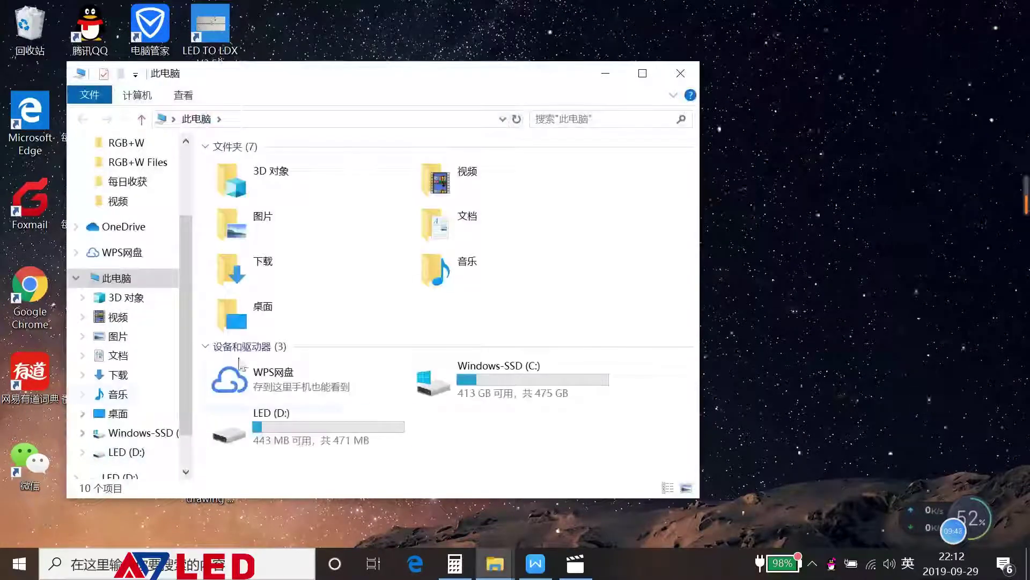
click(300, 427)
right_click(301, 426)
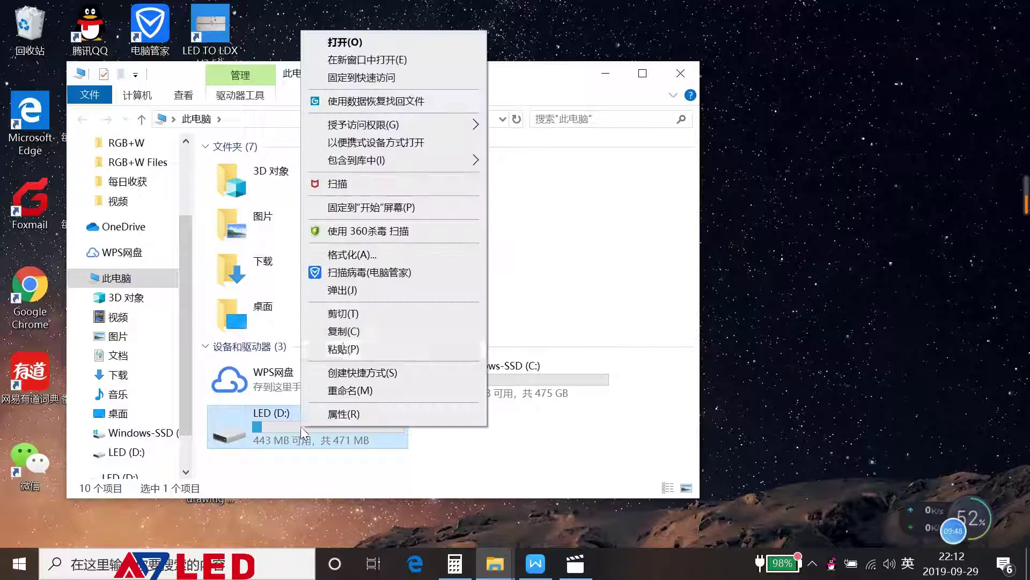
click(358, 257)
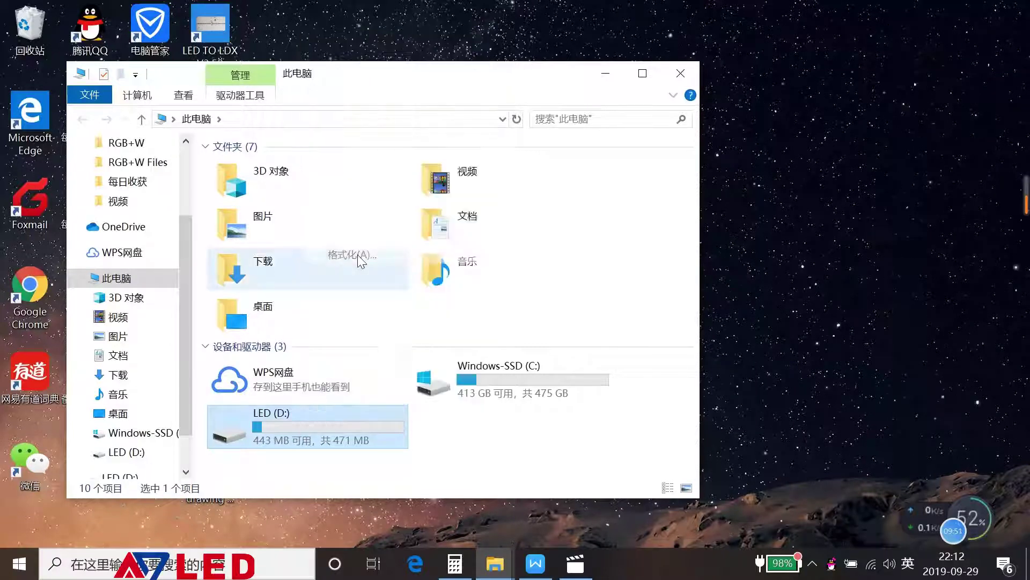
click(271, 501)
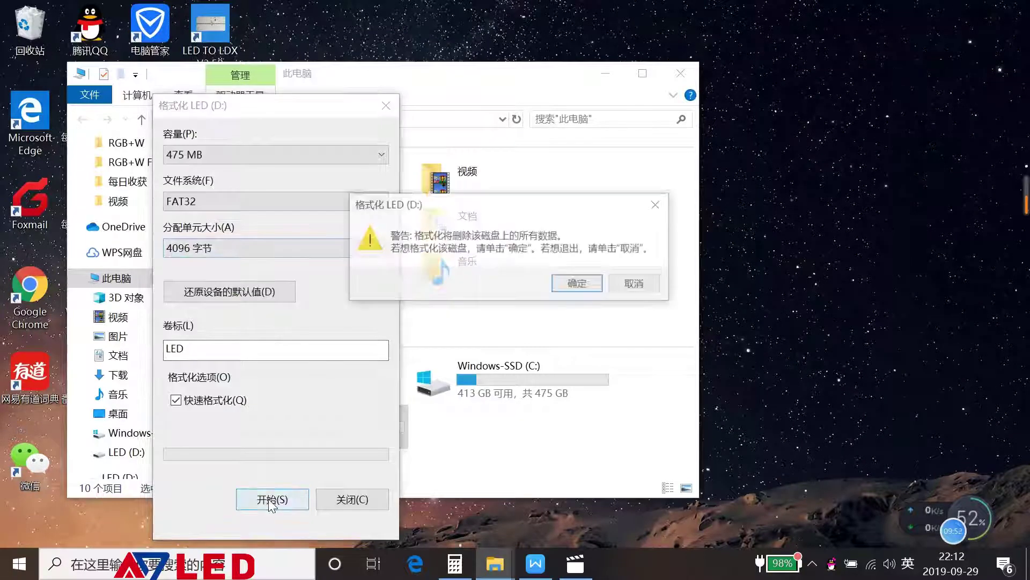
click(582, 284)
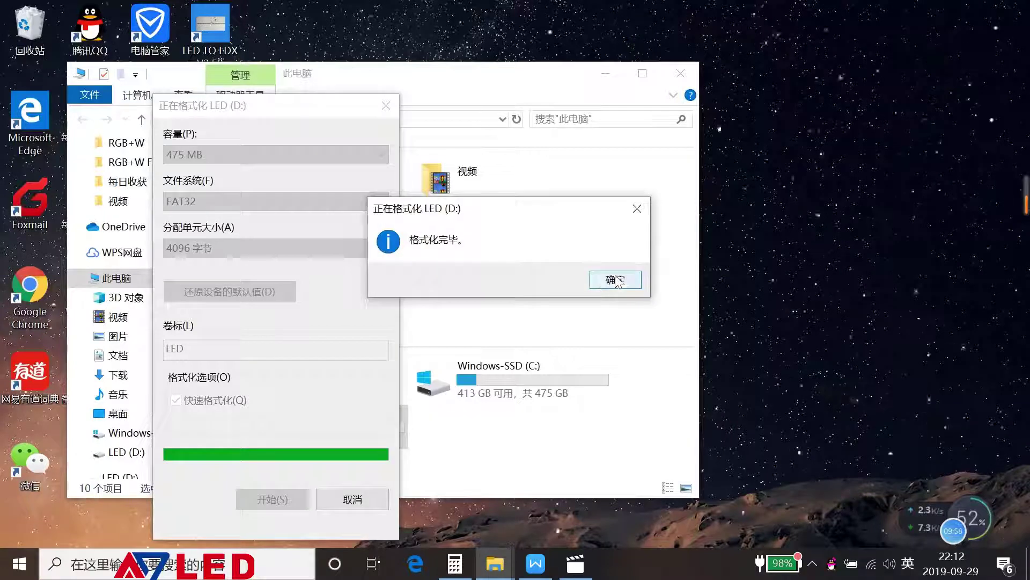
click(618, 280)
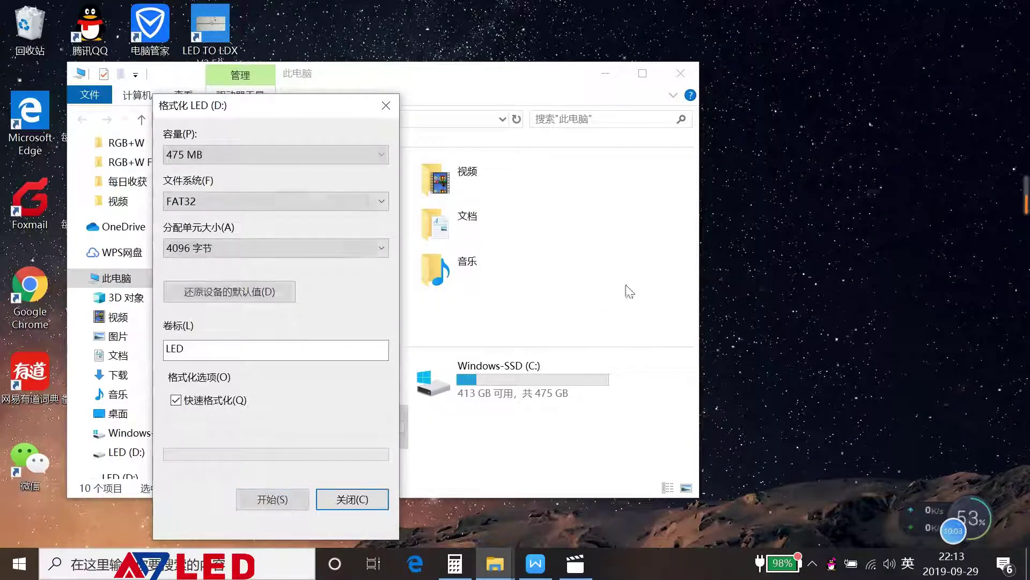
click(386, 502)
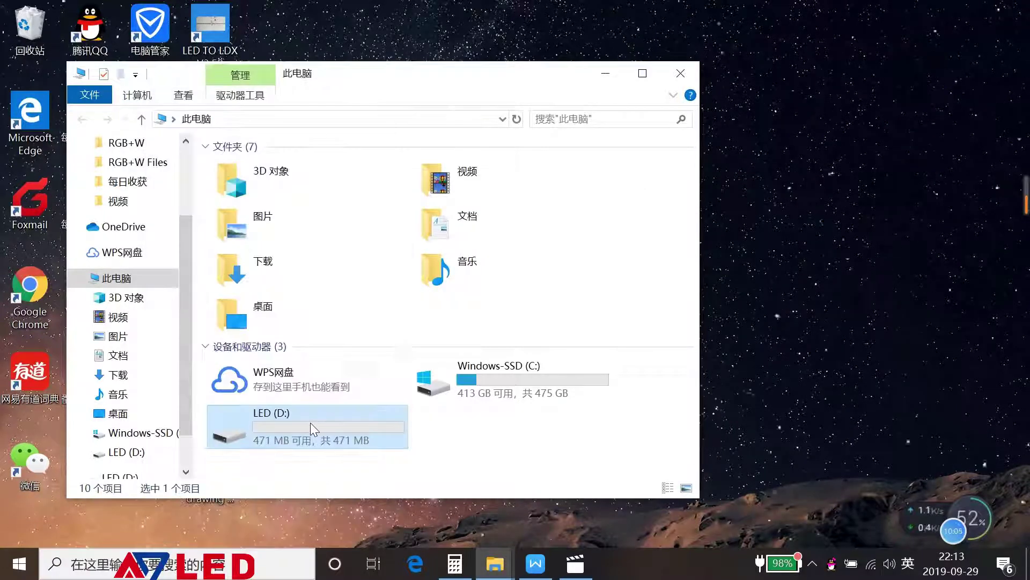
double_click(311, 423)
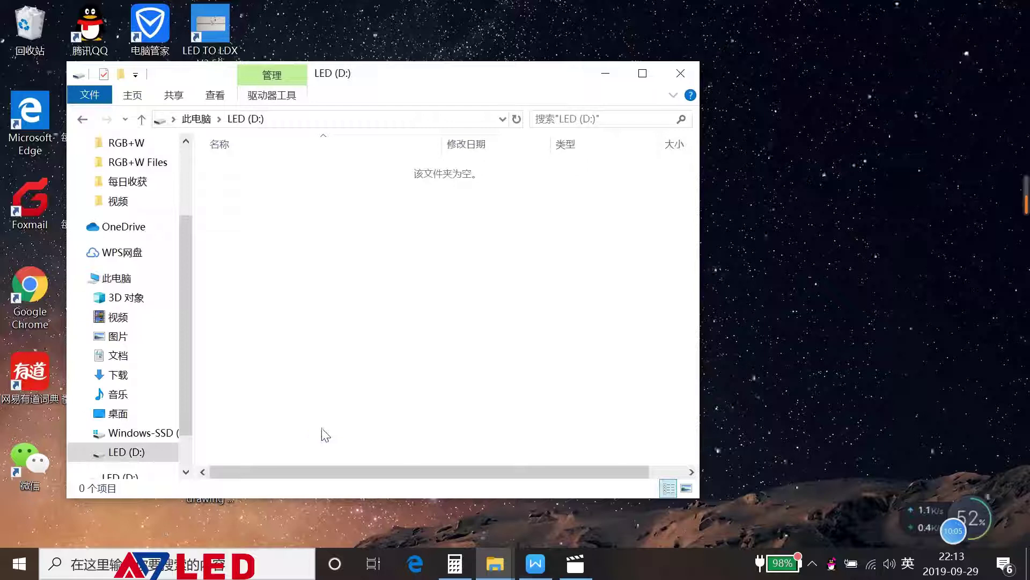
Copy A2_1P_P30RGBW_10K.ldx in the RGB+W Files window.
click(503, 572)
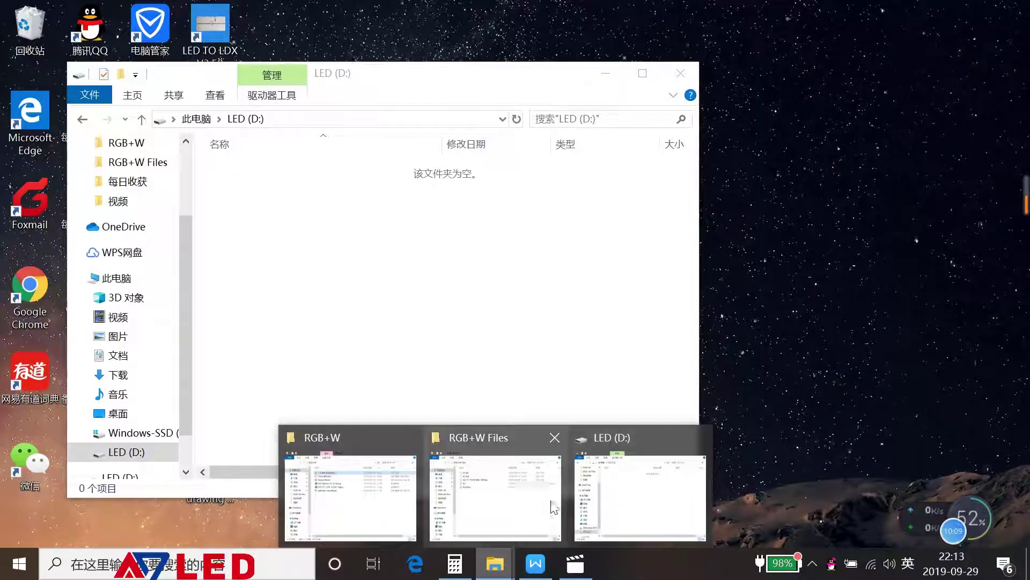
click(553, 508)
click(304, 183)
right_click(305, 183)
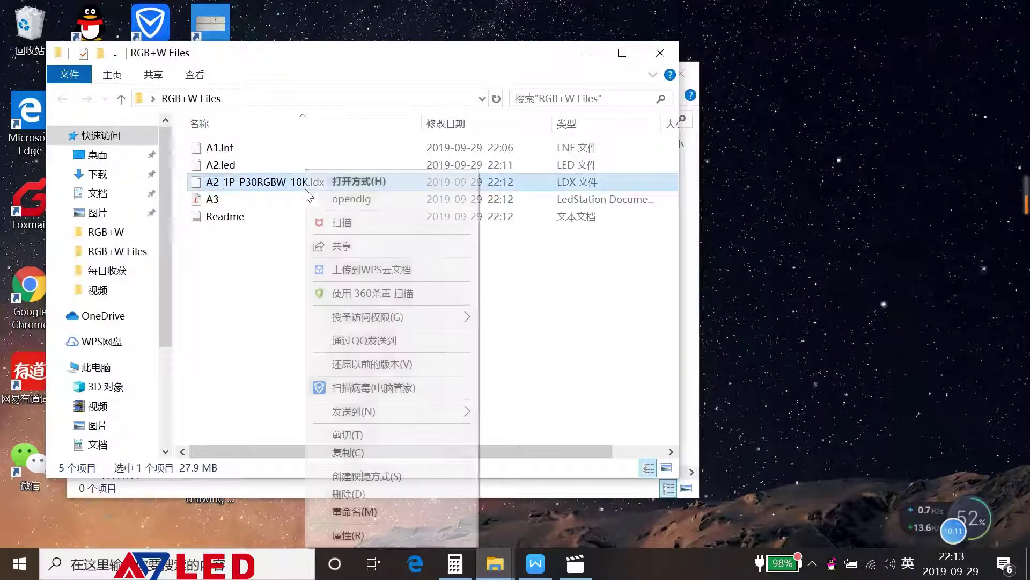
click(355, 454)
Paste the LDX file onto the LED (D:) drive and minimize its window.
click(495, 563)
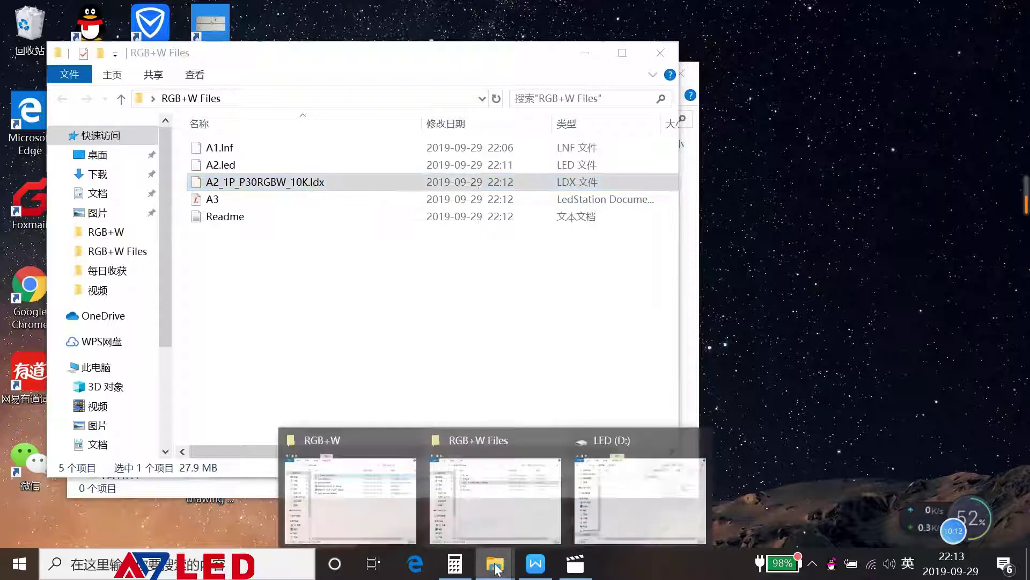
click(564, 521)
right_click(318, 196)
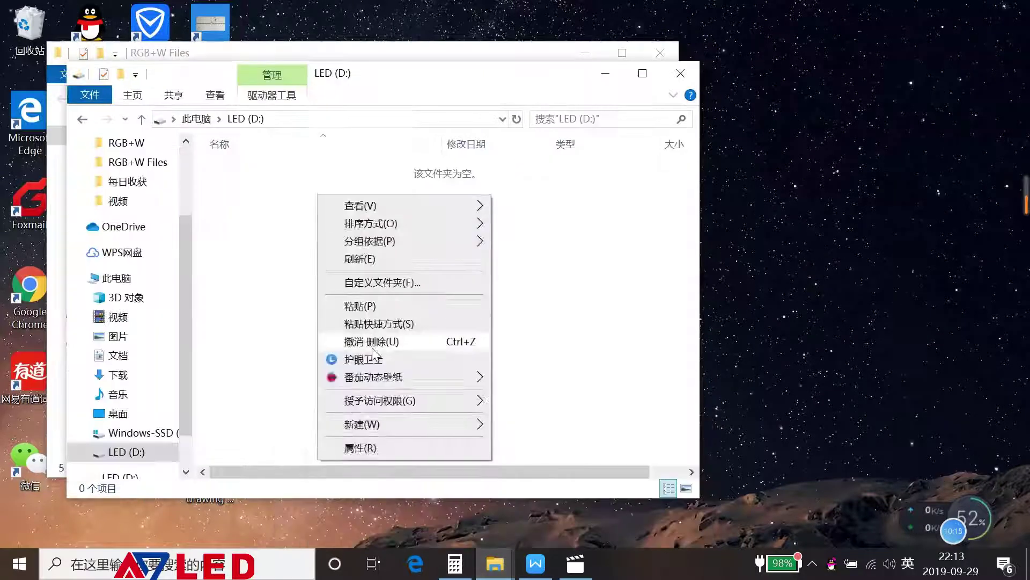
click(365, 310)
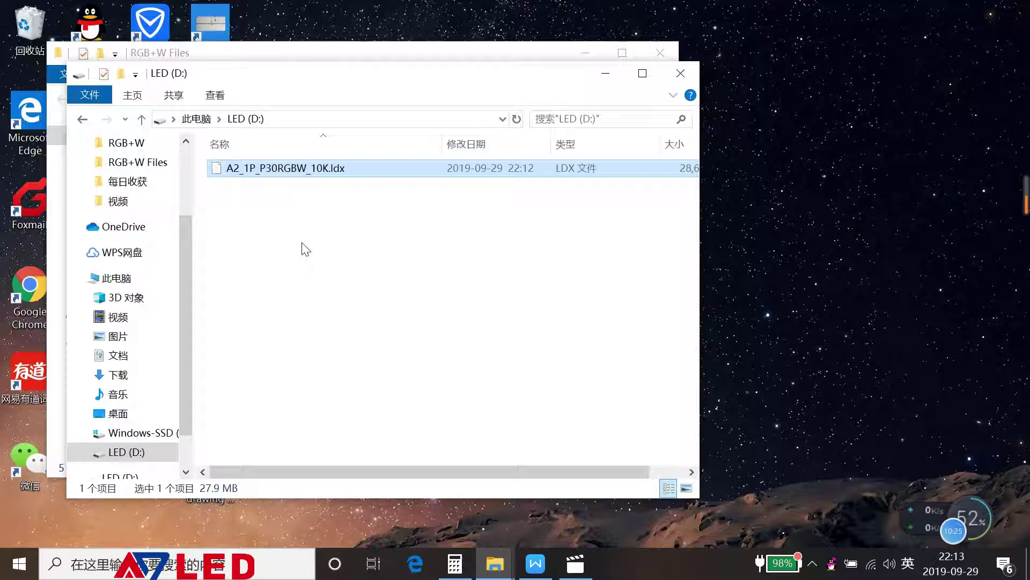
click(607, 75)
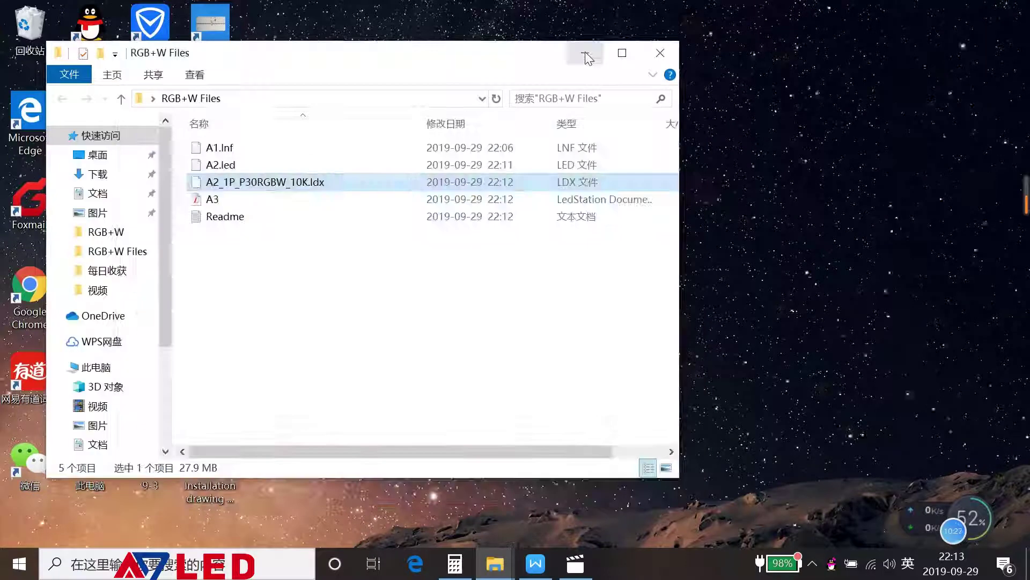
click(587, 56)
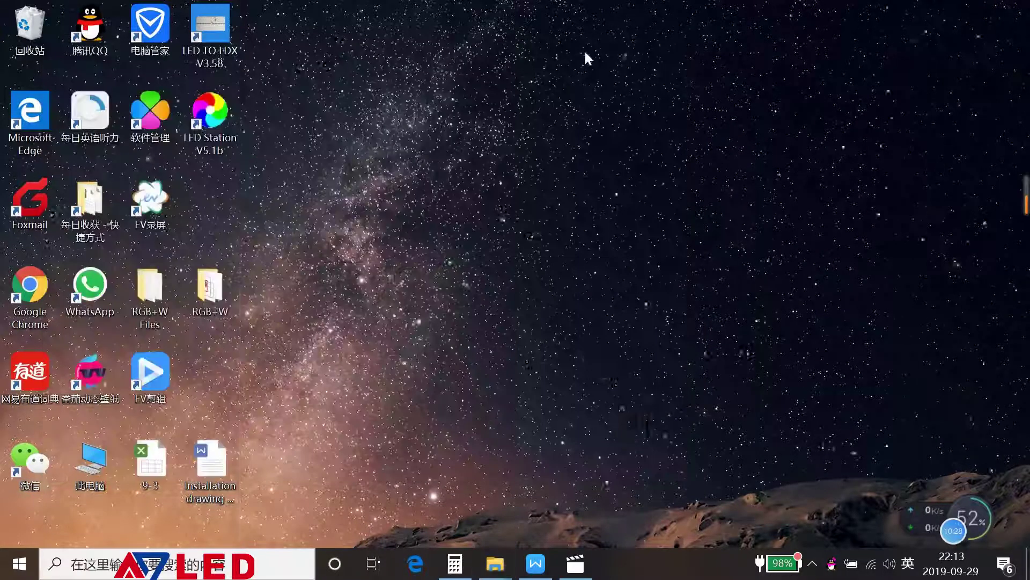